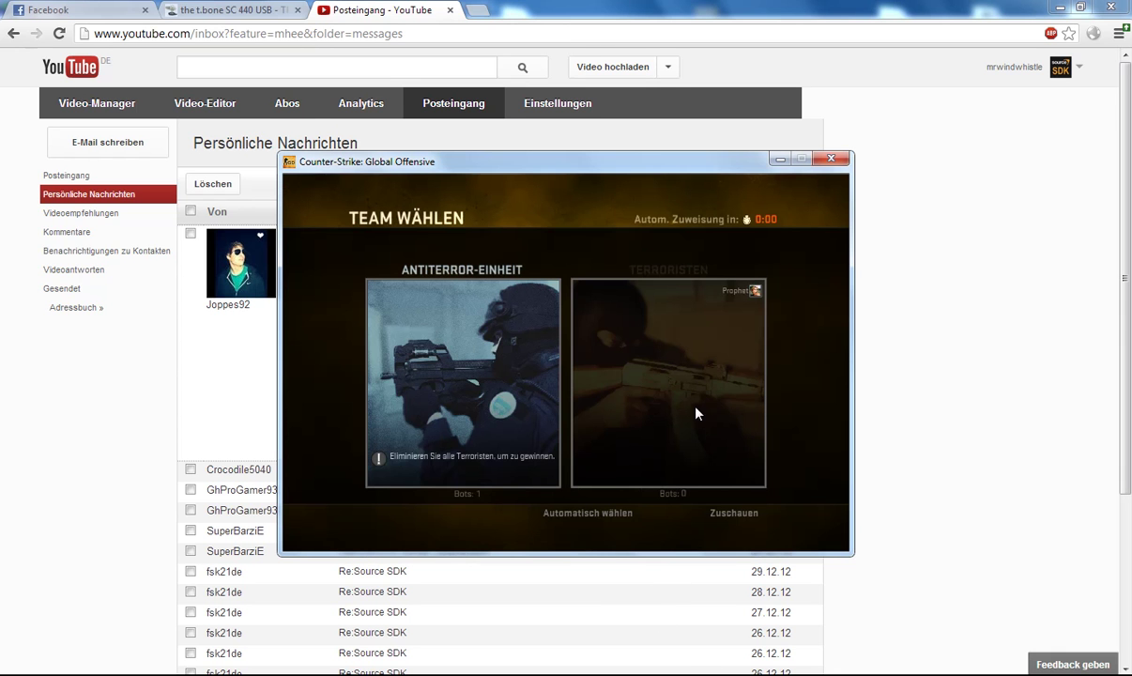
- Join the Terrorists team and empty the AK-47 magazine into the closed door
{"action": "left_click", "coordinate": [676, 422]}
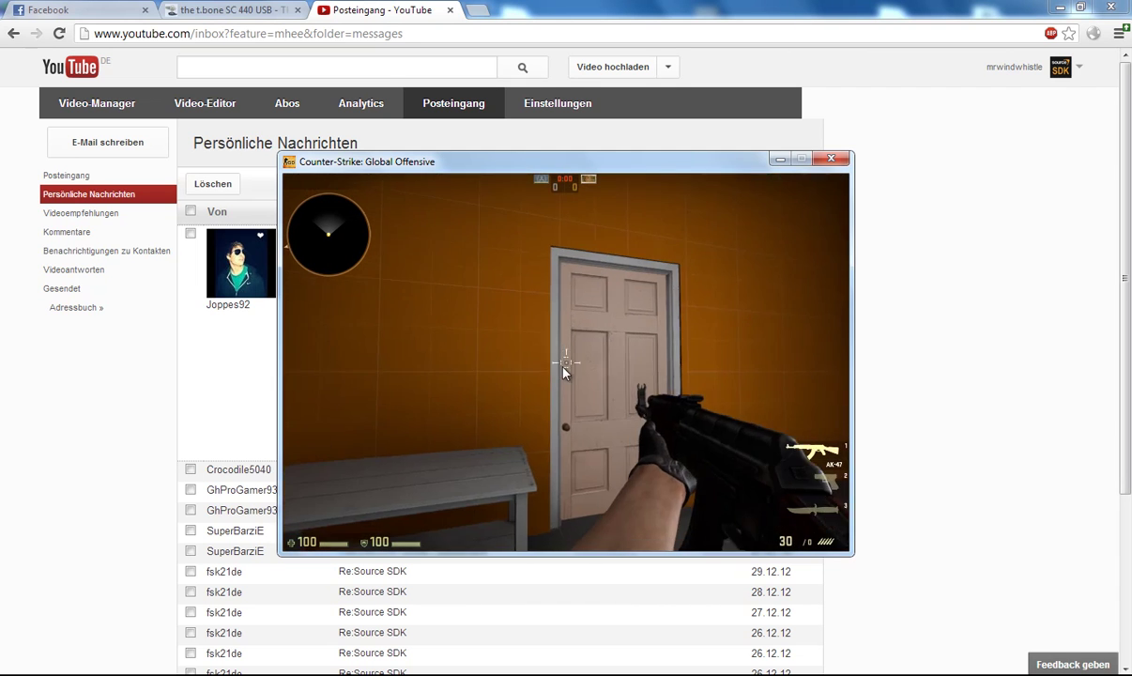
{"action": "key", "text": "s"}
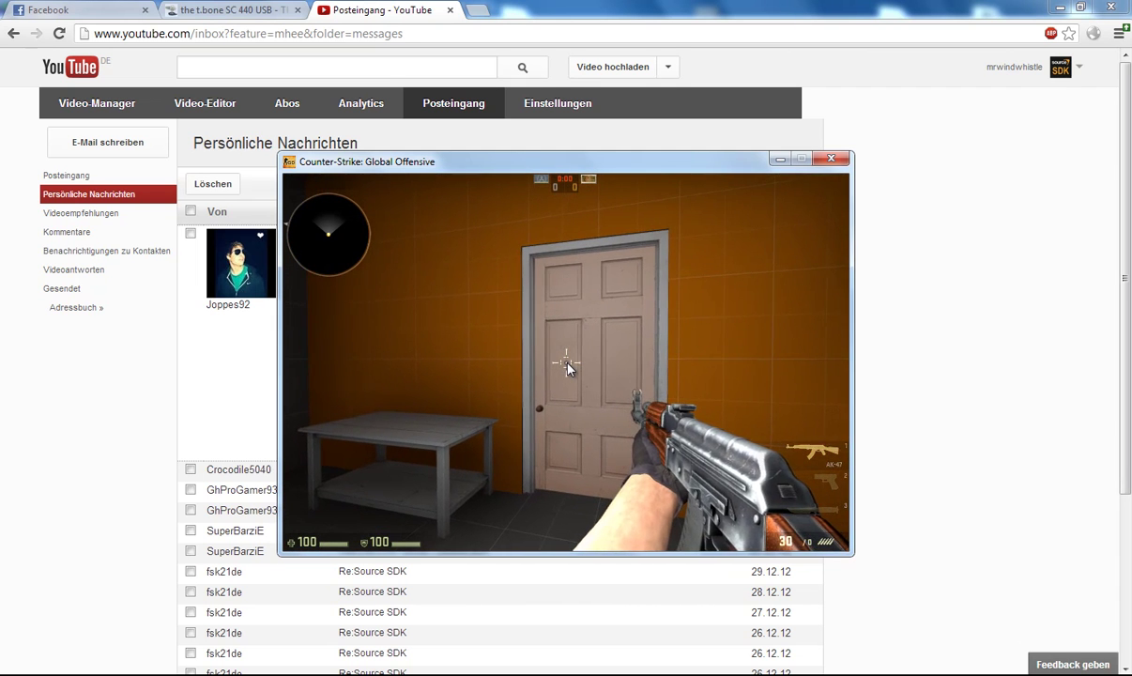
{"action": "key", "text": "w"}
{"action": "left_click", "coordinate": [565, 366]}
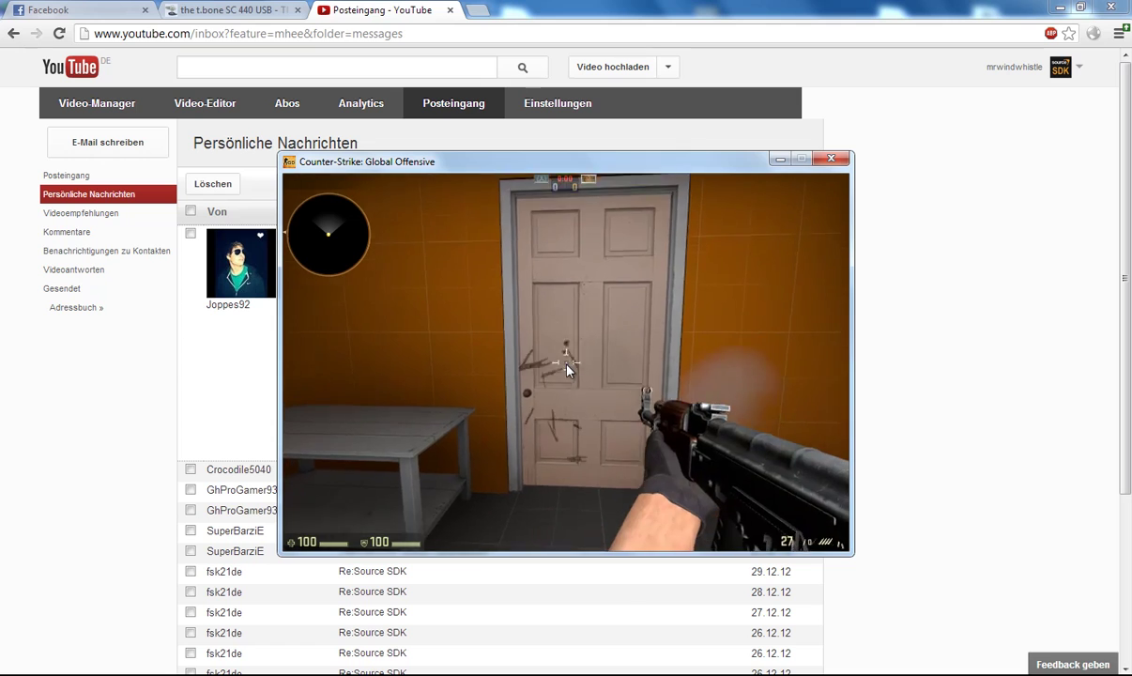
{"action": "left_click_drag", "start_coordinate": [566, 365], "coordinate": [567, 369]}
{"action": "key", "text": "s"}
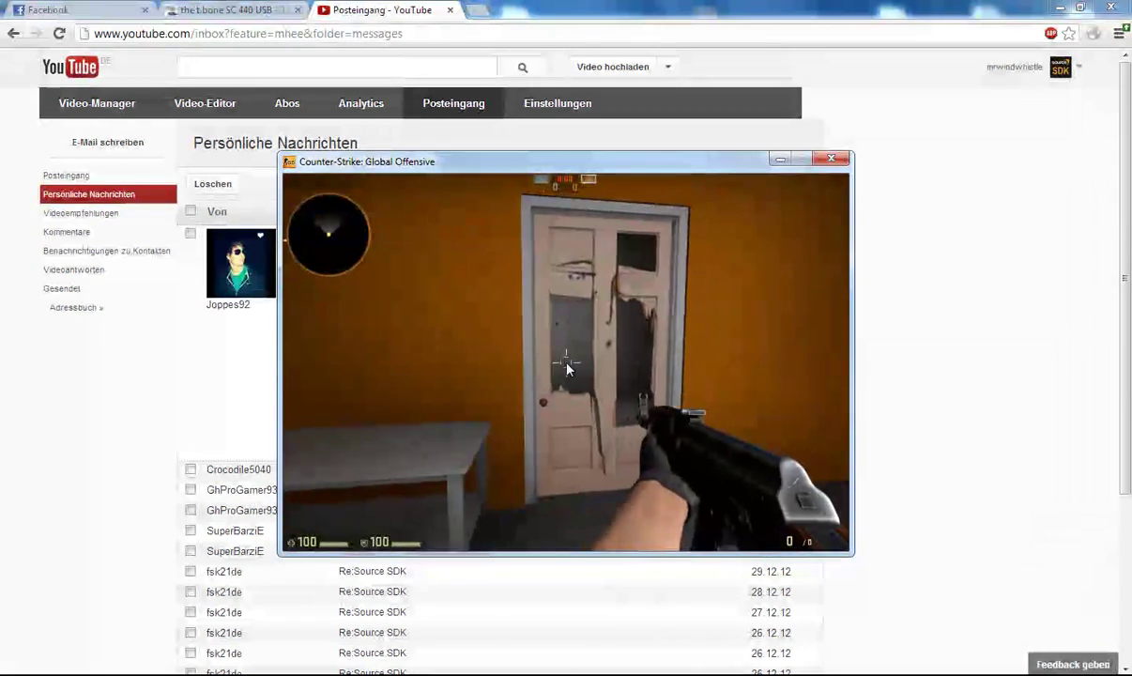
- Drop the AK-47, equip the knife, open the damaged door and walk through the doorway
{"action": "key", "text": "3"}
{"action": "key", "text": "1"}
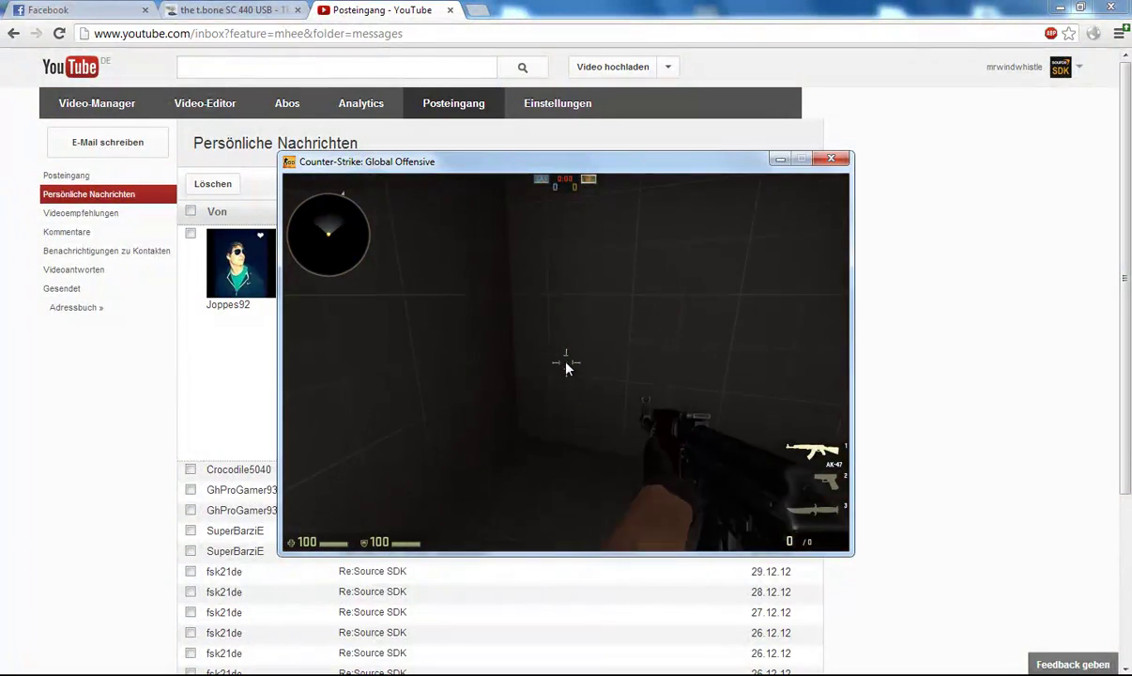
{"action": "key", "text": "g"}
{"action": "key", "text": "3"}
{"action": "key", "text": "w"}
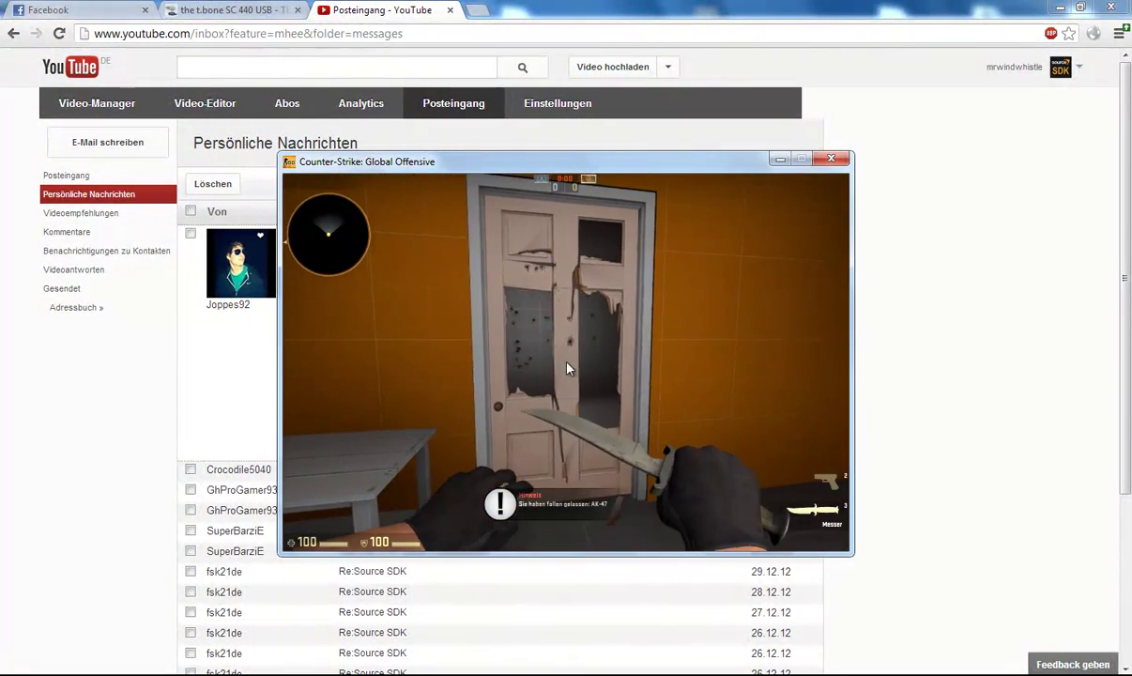
{"action": "key", "text": "e"}
{"action": "key", "text": "w"}
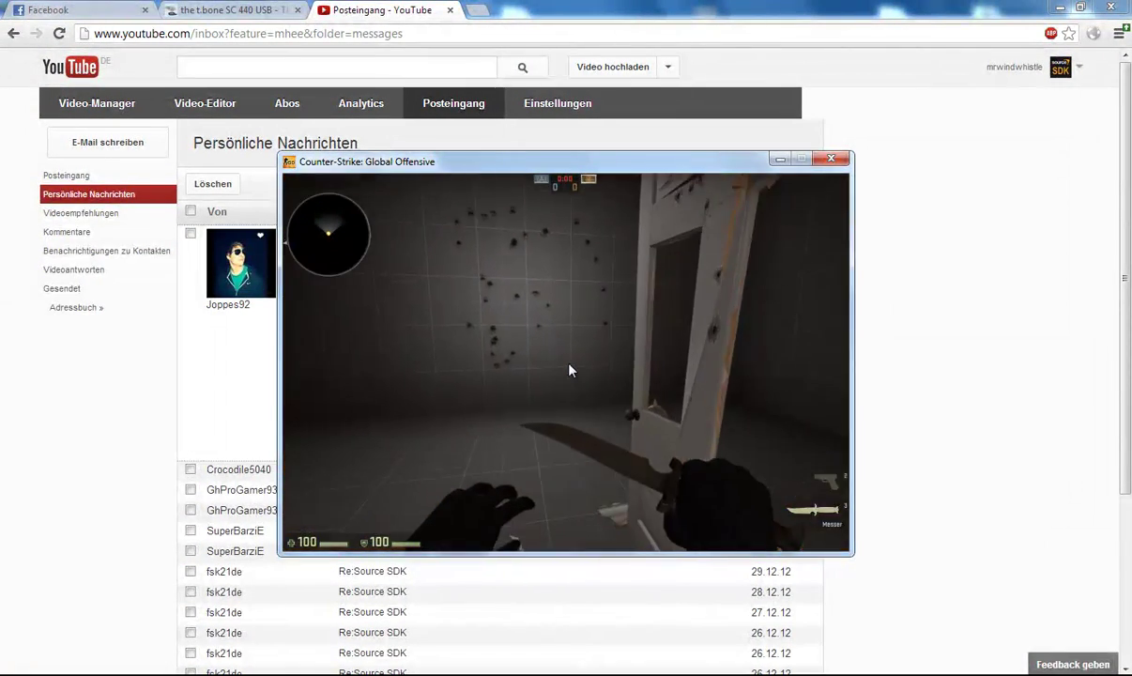
{"action": "key", "text": "w"}
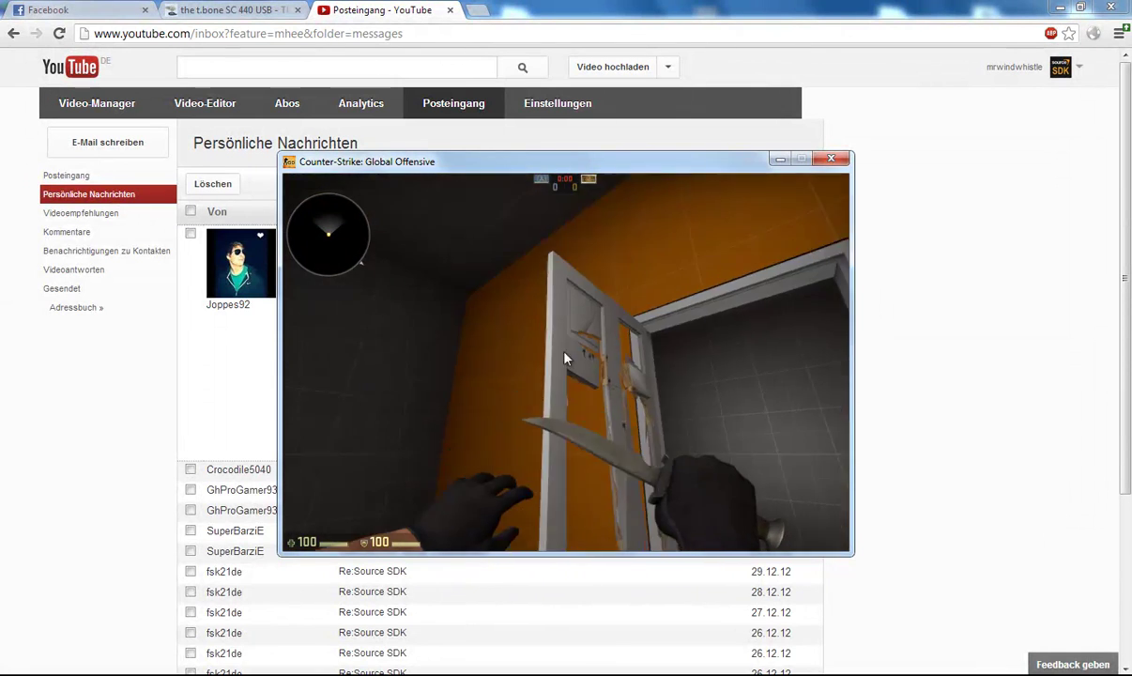
- Move around the open door and slash it with the knife until it breaks apart
{"action": "key", "text": "s"}
{"action": "key", "text": "w"}
{"action": "key", "text": "a"}
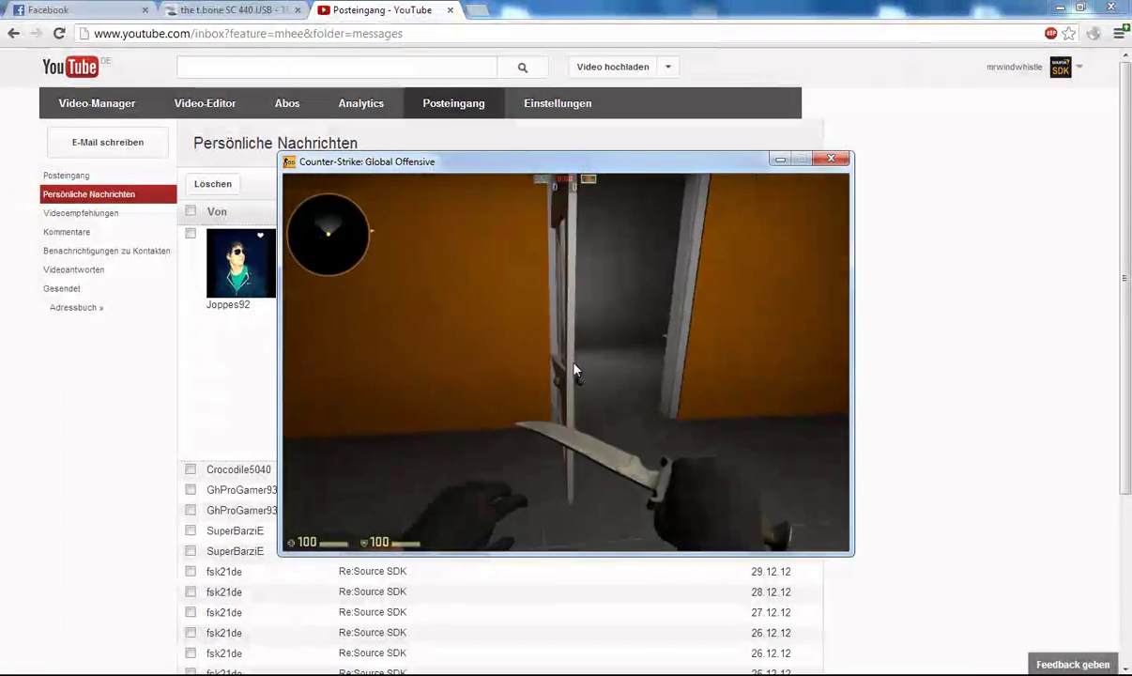
{"action": "key", "text": "a"}
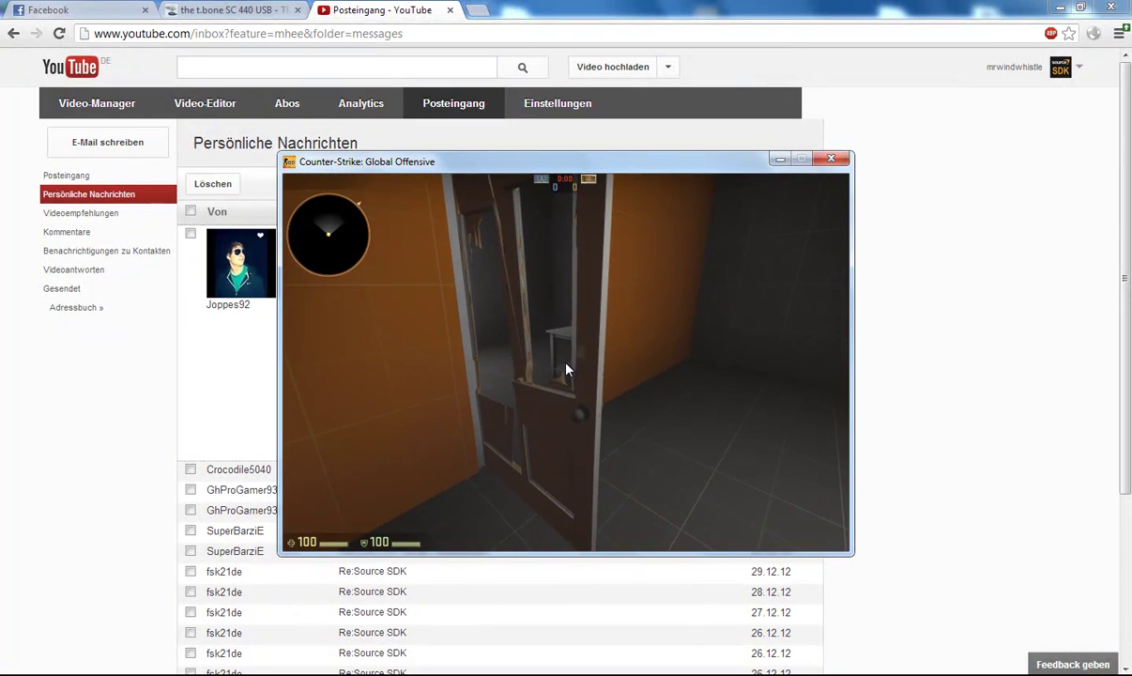
{"action": "left_click", "coordinate": [567, 369]}
{"action": "left_click", "coordinate": [567, 369]}
{"action": "left_click", "coordinate": [567, 369]}
{"action": "left_click", "coordinate": [567, 369]}
{"action": "left_click", "coordinate": [567, 369]}
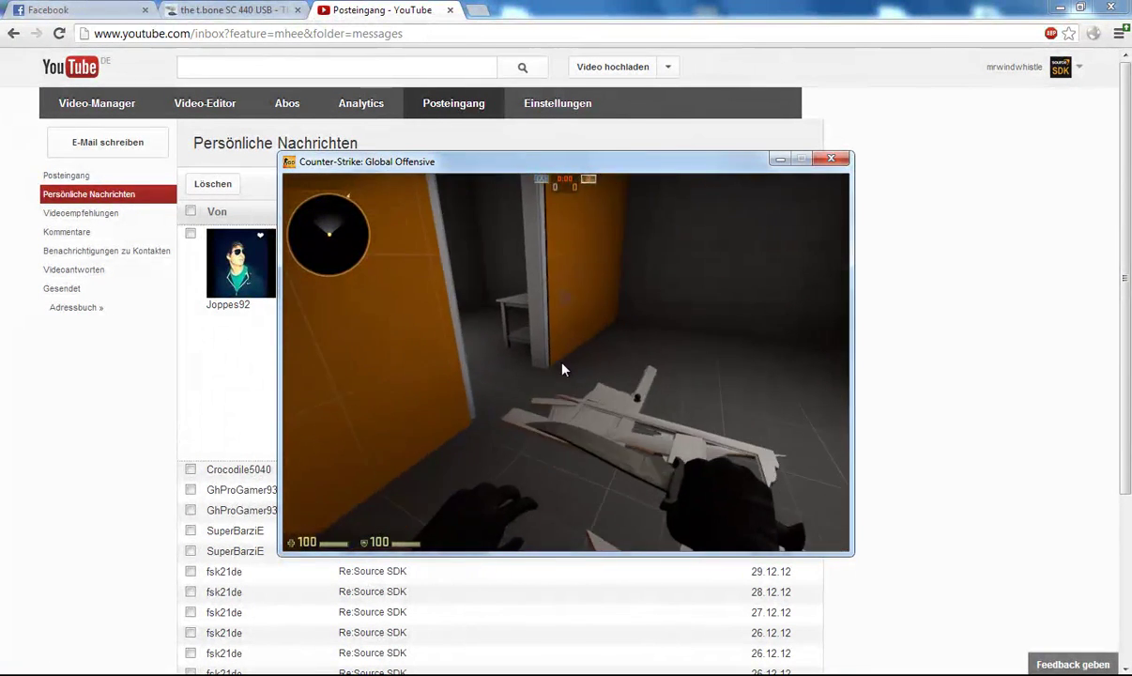
- Walk back out through the doorway, pause the game and switch to the Hammer editor
{"action": "key", "text": "d"}
{"action": "key", "text": "w"}
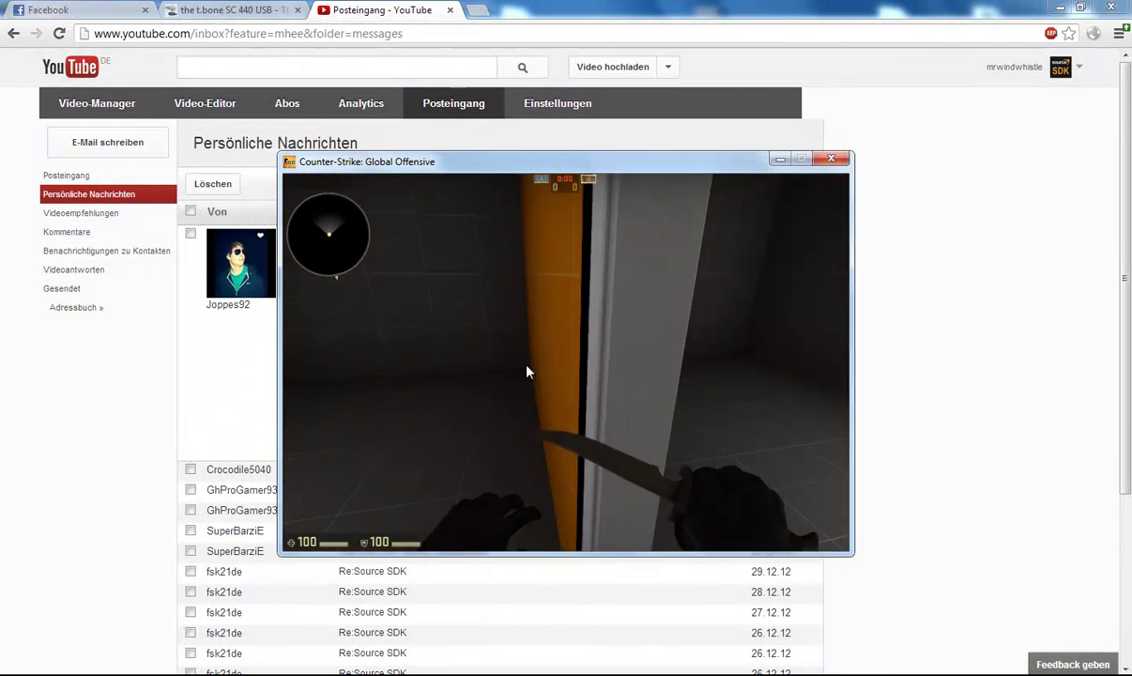
{"action": "key", "text": "s"}
{"action": "key", "text": "Escape"}
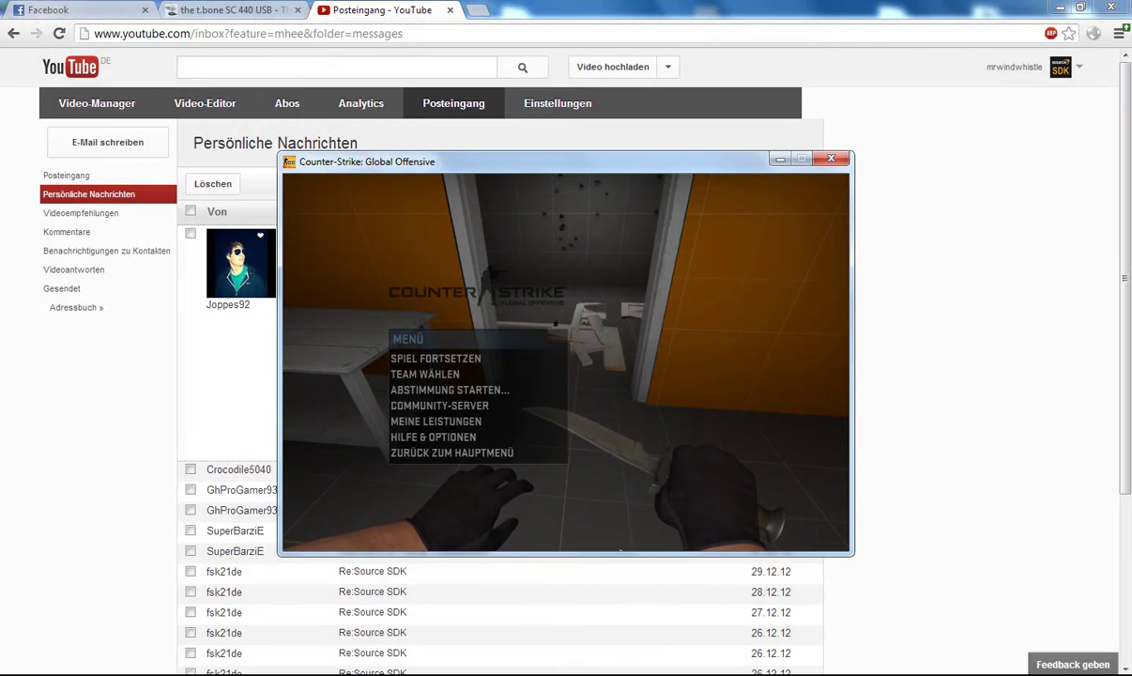
{"action": "left_click", "coordinate": [678, 669]}
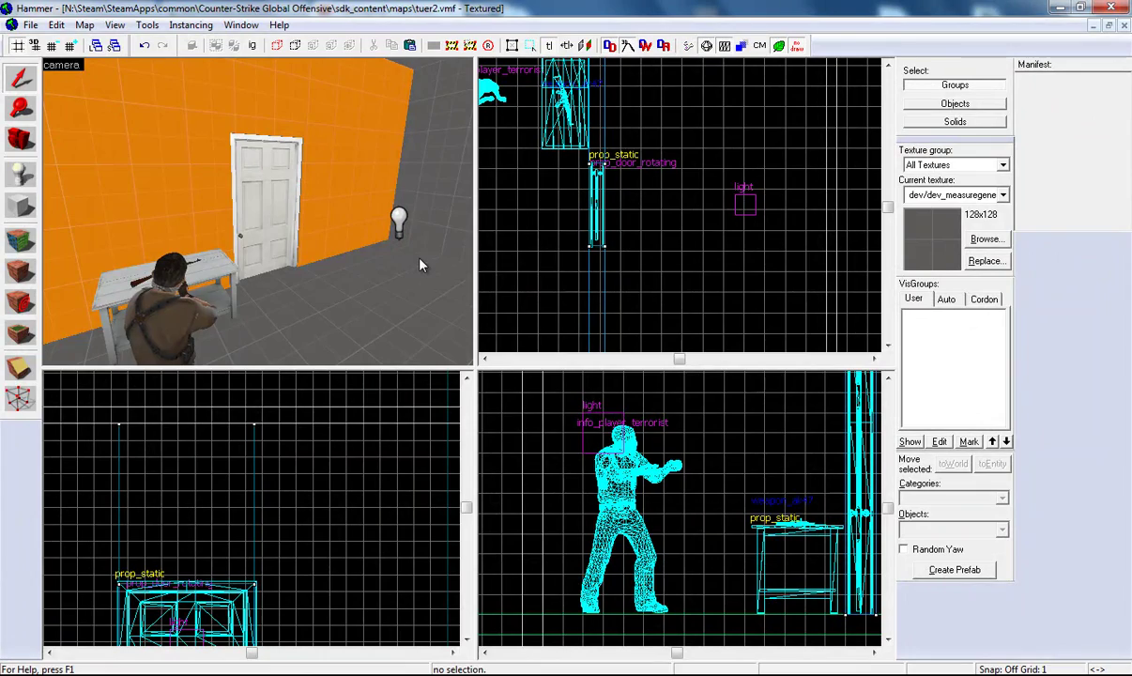
- Examine the door, its frame, the table and the surrounding room in the 3D camera view
{"action": "key", "text": "z"}
{"action": "key", "text": "d"}
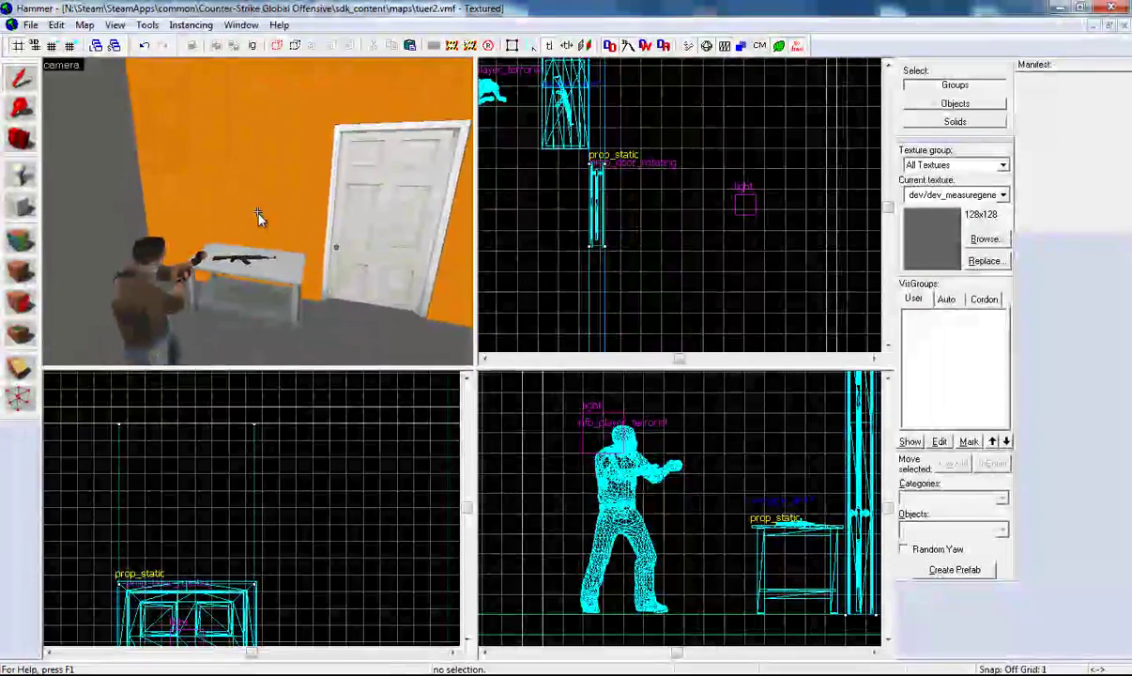
{"action": "key", "text": "w"}
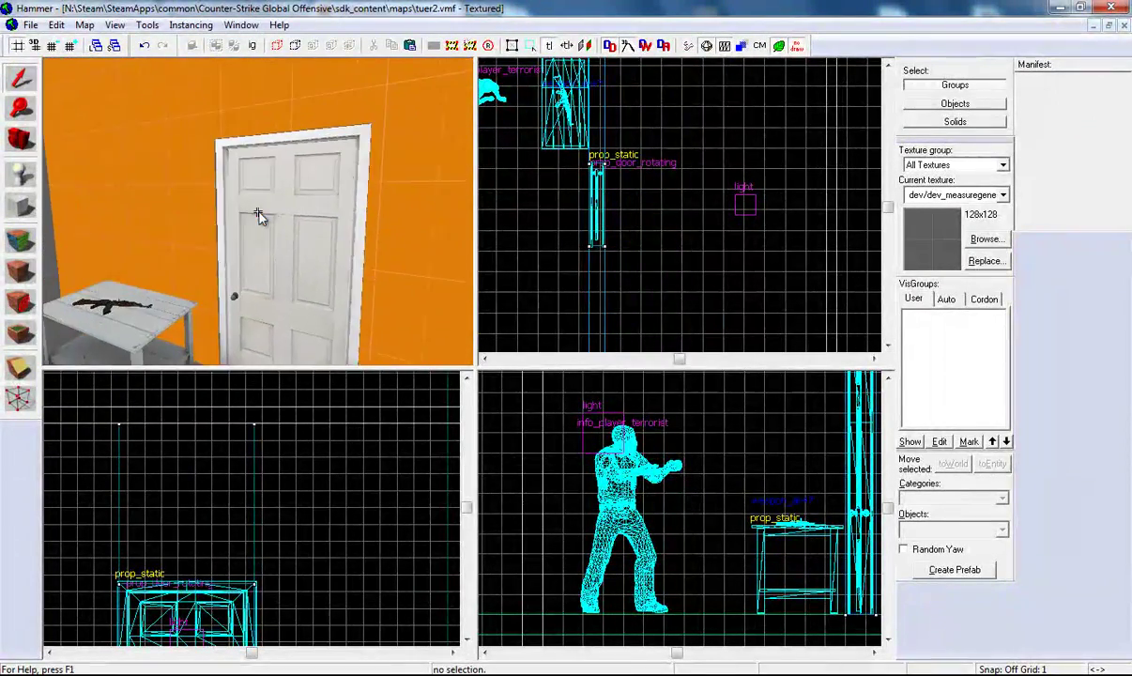
{"action": "key", "text": "s"}
{"action": "key", "text": "z"}
{"action": "key", "text": "Left"}
{"action": "key", "text": "Right"}
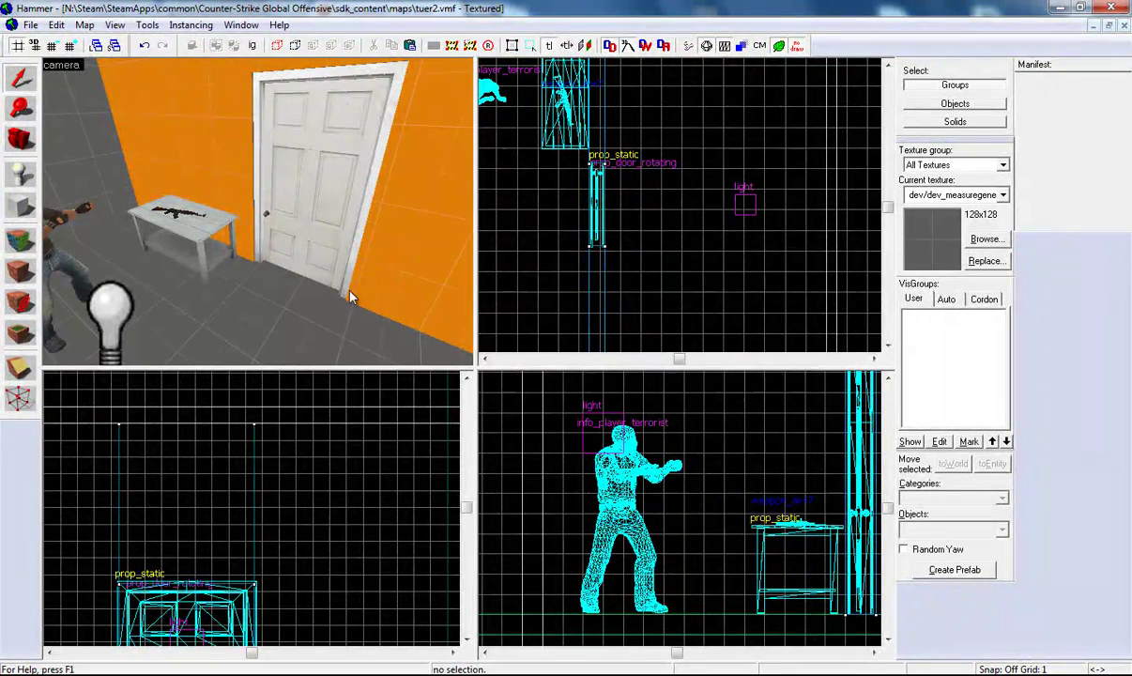
{"action": "key", "text": "s"}
{"action": "key", "text": "w"}
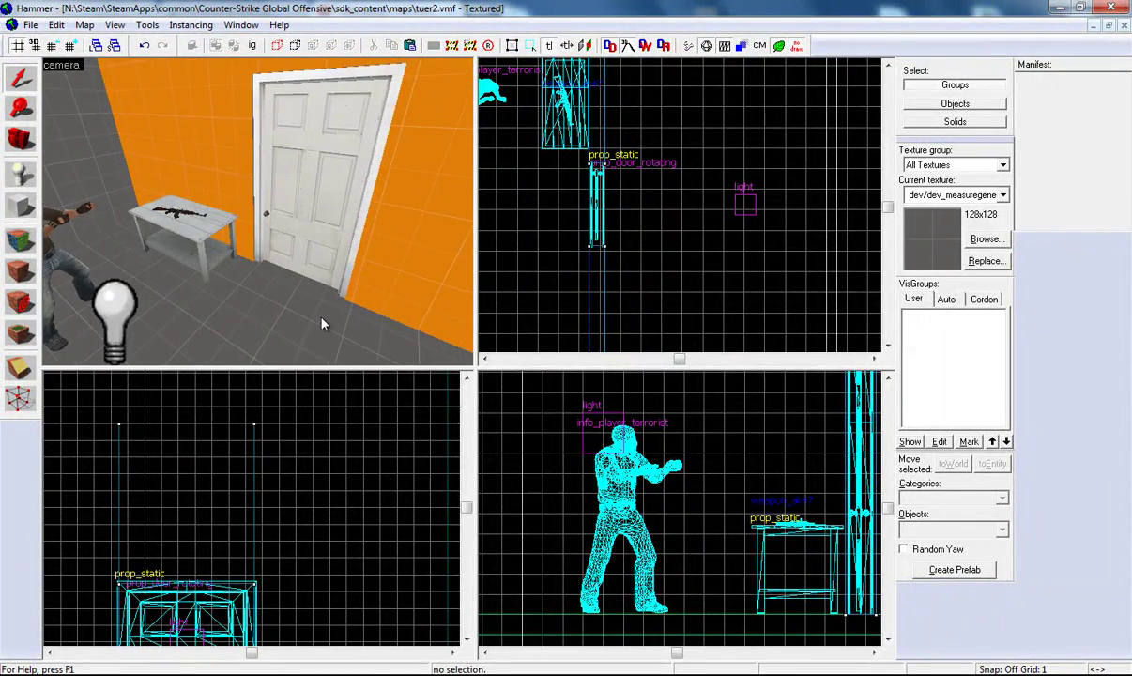
{"action": "key", "text": "Left"}
{"action": "key", "text": "Right"}
{"action": "key", "text": "Left"}
{"action": "key", "text": "Right"}
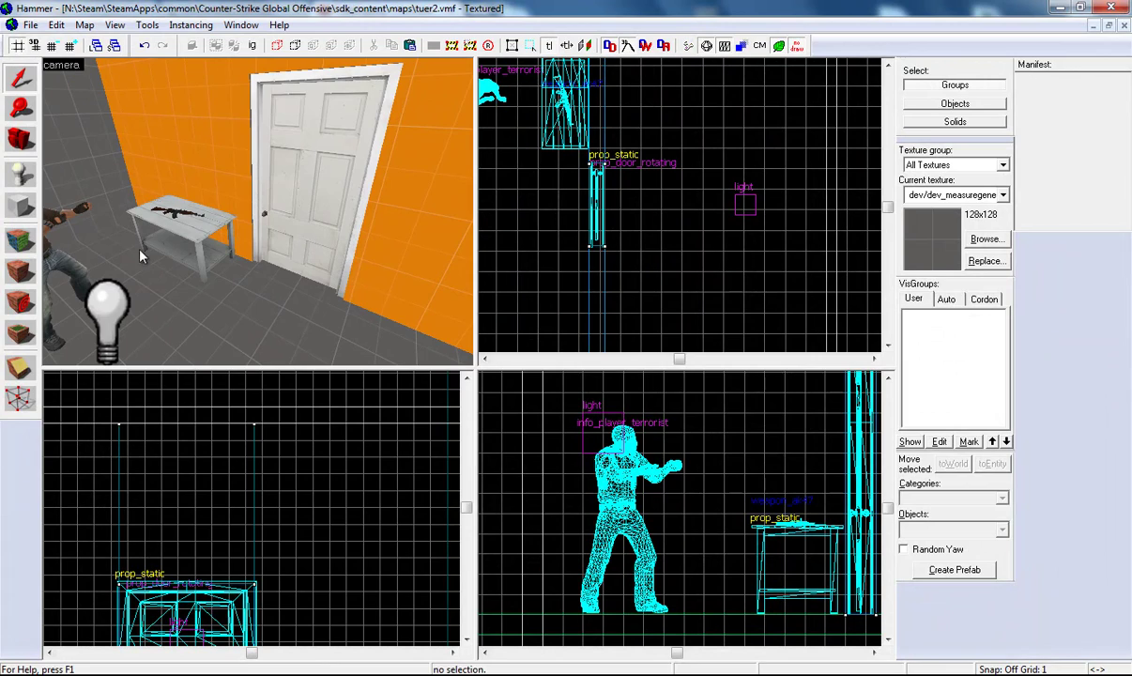
- Place a prop_door_rotating entity on the floor in front of the door
{"action": "key", "text": "shift+e"}
{"action": "left_click", "coordinate": [961, 532]}
{"action": "type", "text": "prop_d"}
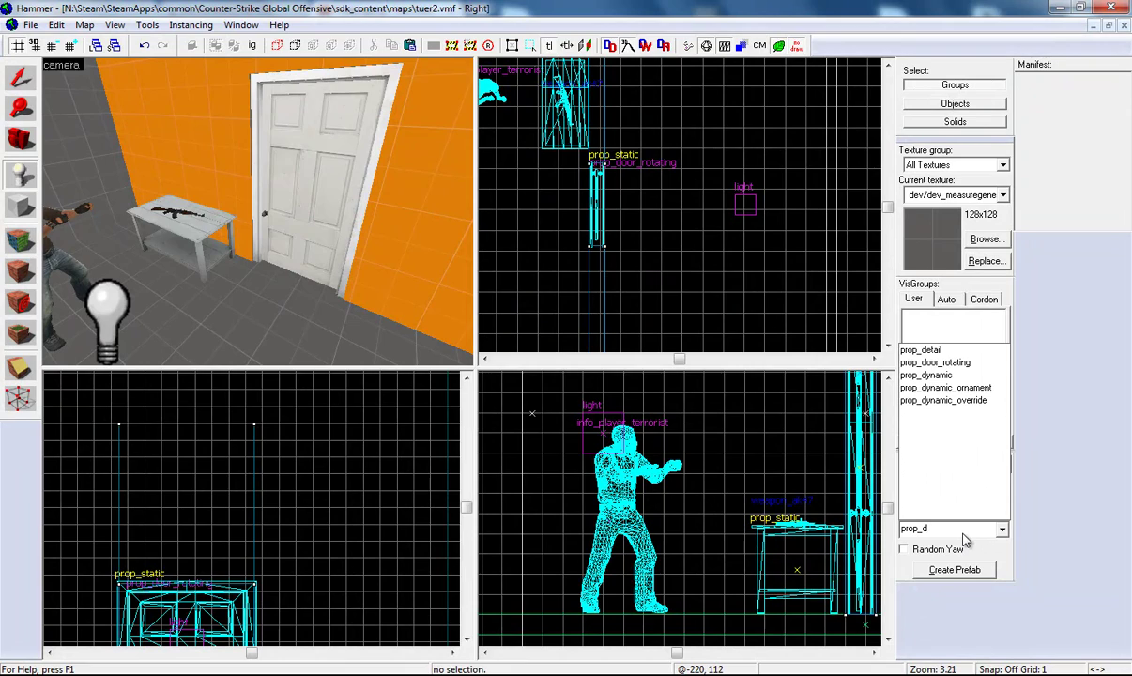
{"action": "key", "text": "Down"}
{"action": "key", "text": "Down"}
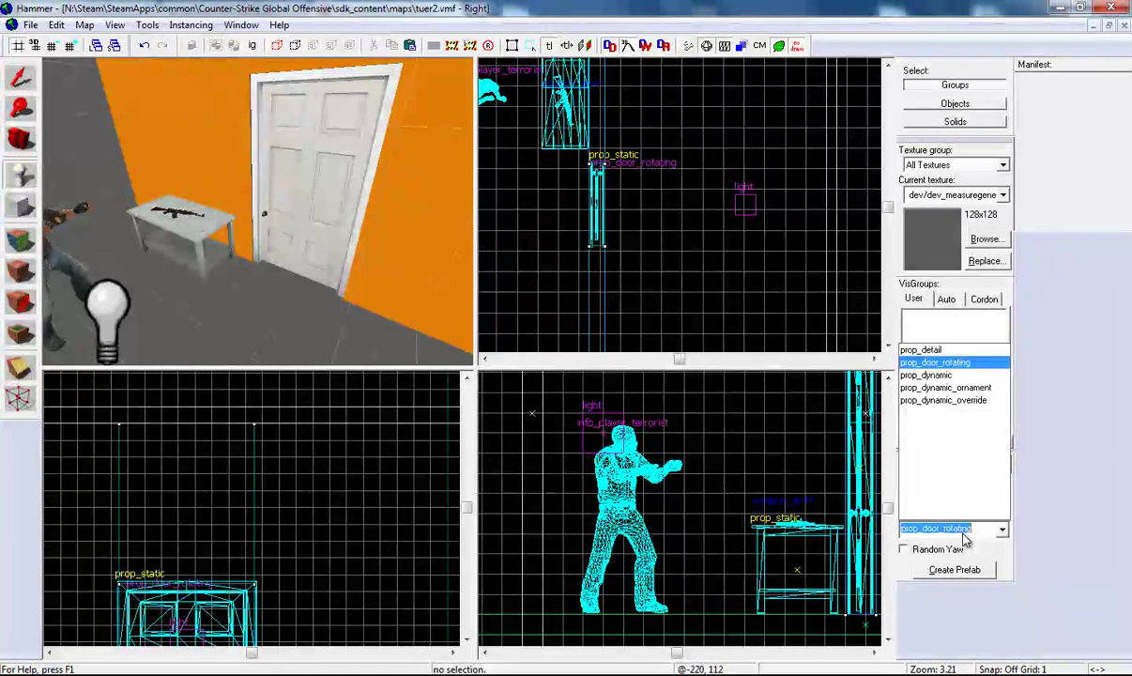
{"action": "key", "text": "Return"}
{"action": "left_click", "coordinate": [240, 328]}
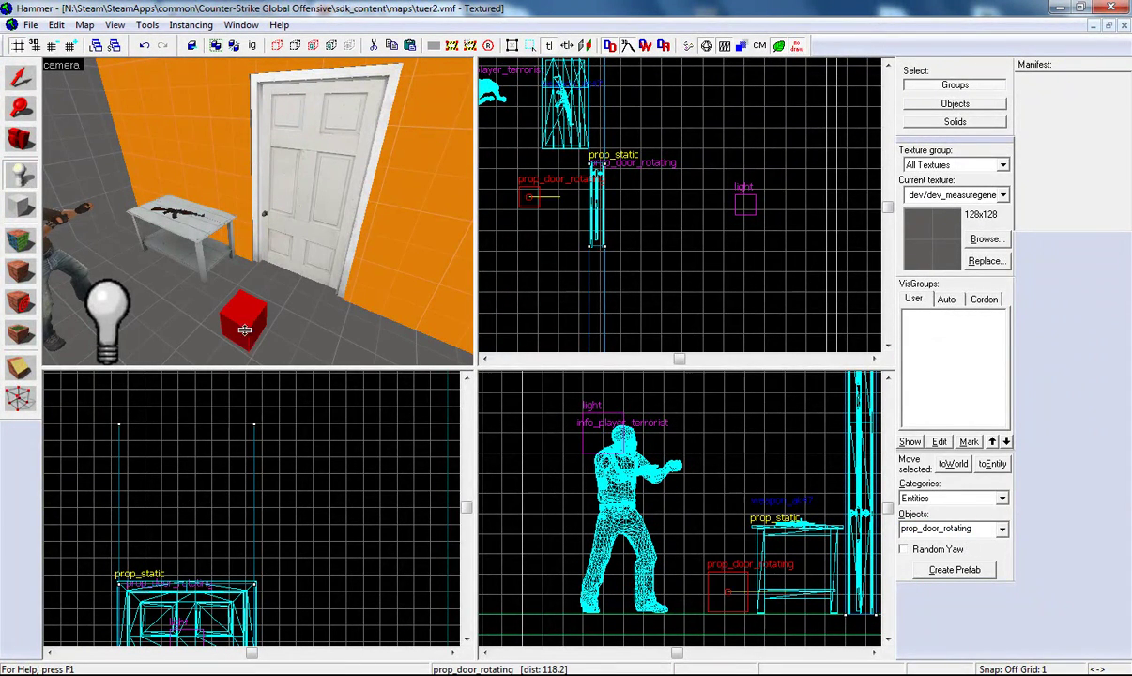
- Switch to the Selection tool and delete the existing door from its frame
{"action": "left_click", "coordinate": [13, 73]}
{"action": "key", "text": "s"}
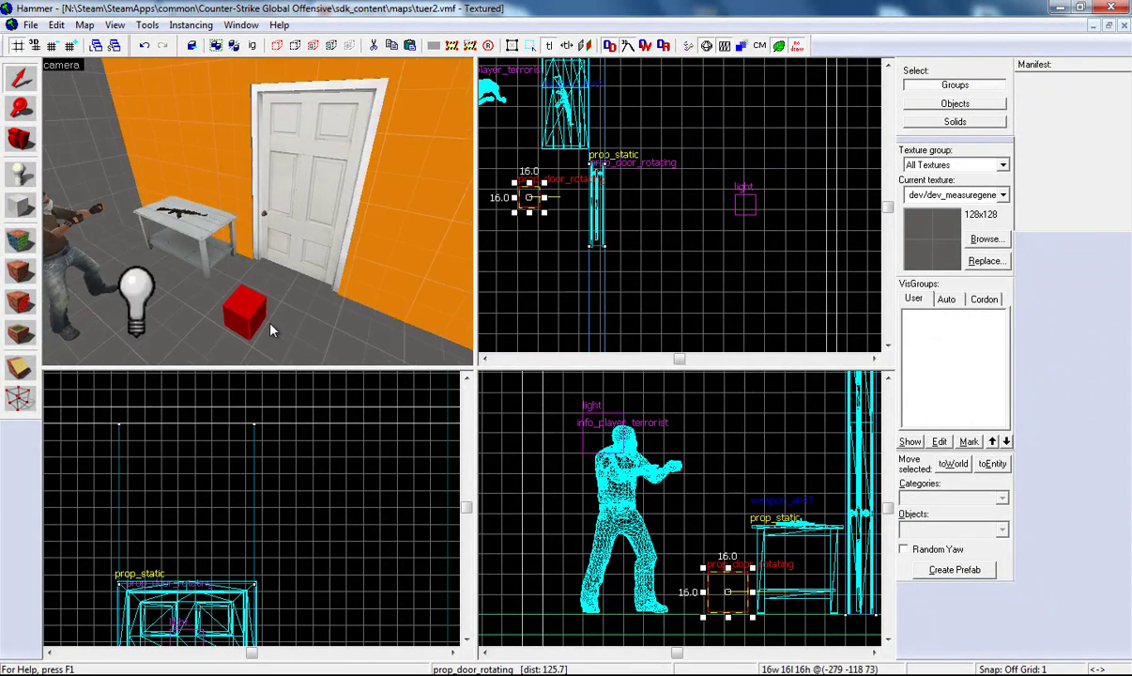
{"action": "key", "text": "a"}
{"action": "key", "text": "d"}
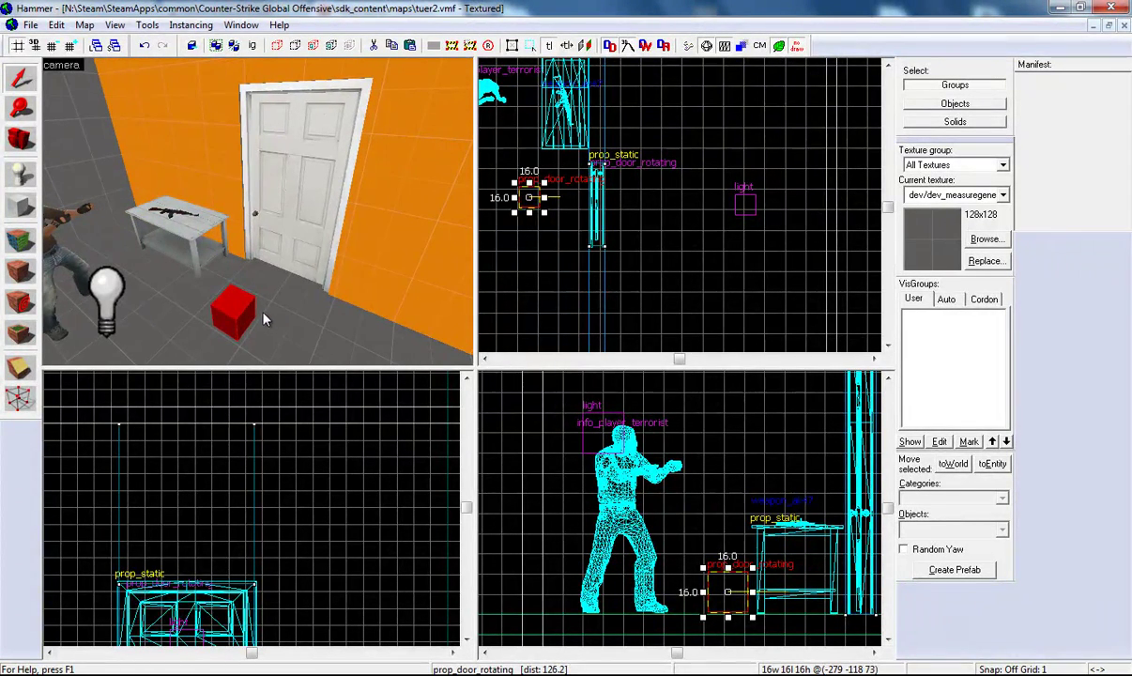
{"action": "left_click", "coordinate": [305, 216]}
{"action": "key", "text": "Delete"}
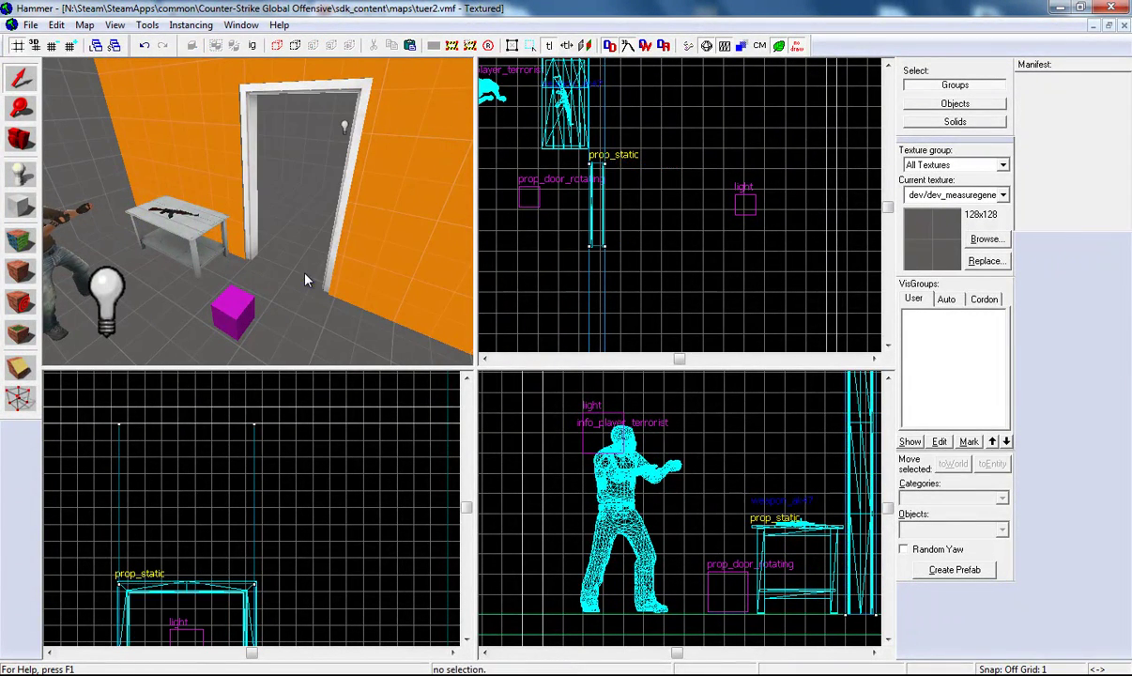
- Select the prop_static door frame and inspect the empty doorway from several distances
{"action": "left_click", "coordinate": [250, 195]}
{"action": "key", "text": "w"}
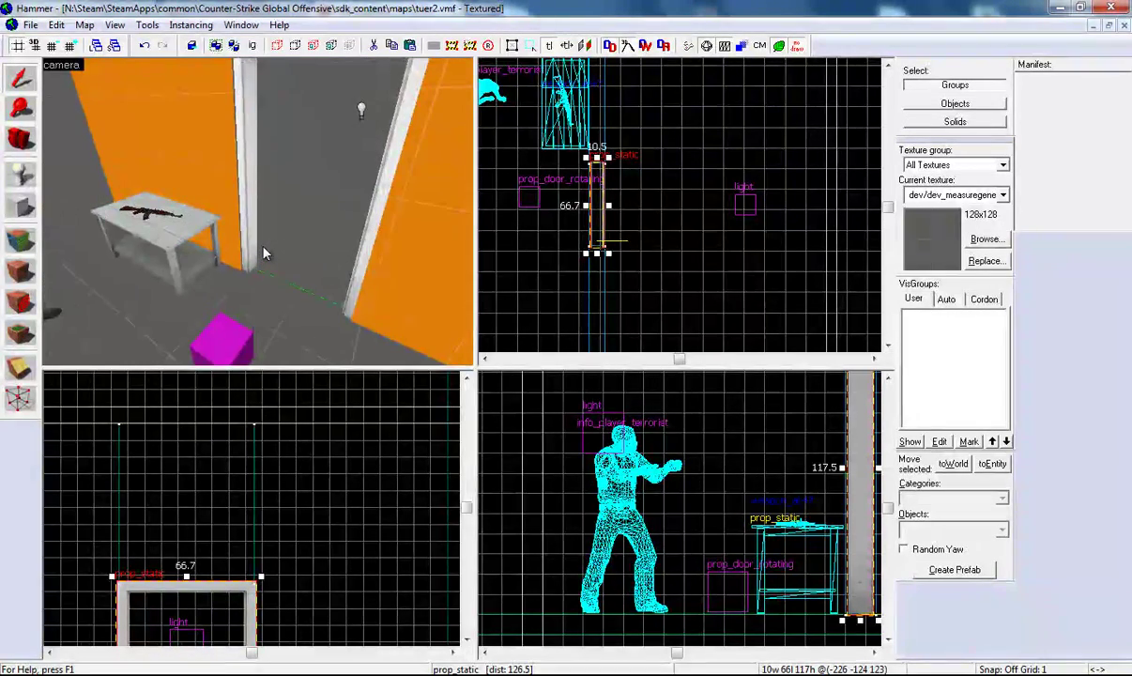
{"action": "key", "text": "s"}
{"action": "key", "text": "z"}
{"action": "key", "text": "s"}
{"action": "key", "text": "z"}
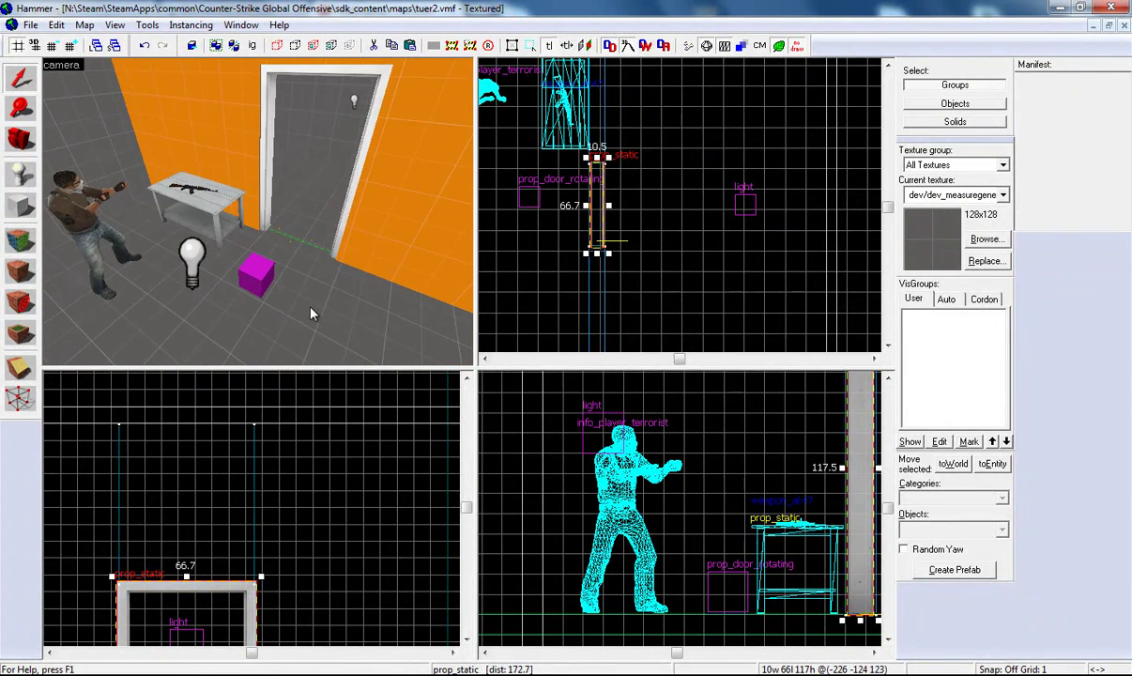
{"action": "key", "text": "w"}
{"action": "key", "text": "d"}
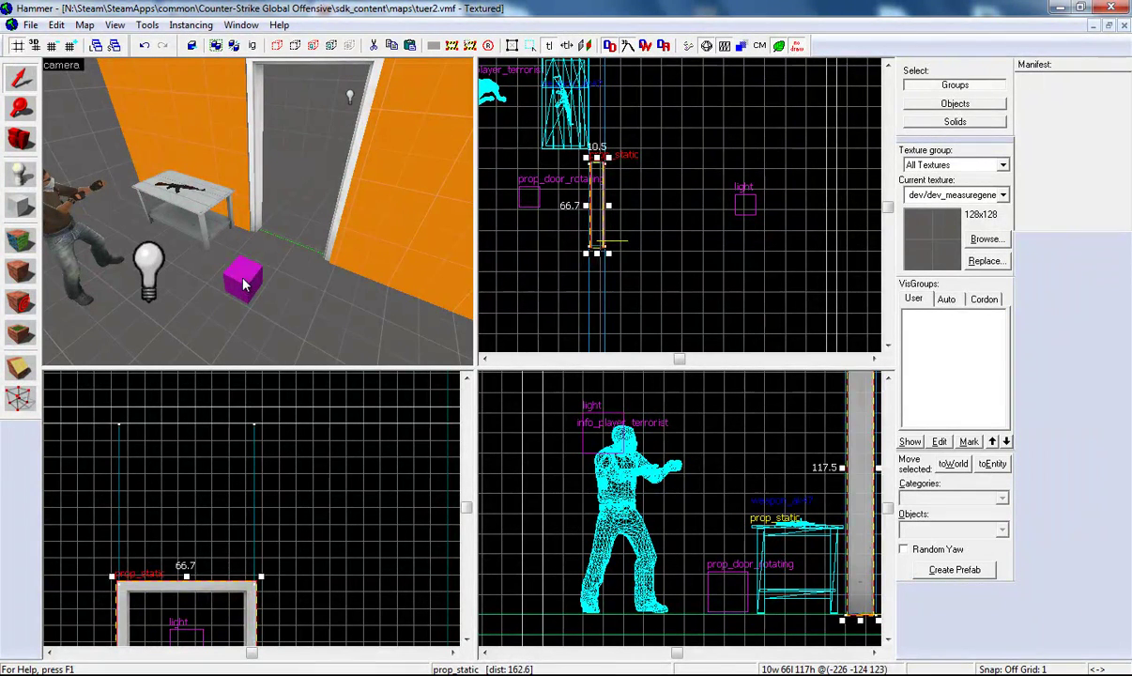
- Open the model browser for the new prop_door_rotating entity's World Model and filter the models by "door"
{"action": "left_click", "coordinate": [242, 289]}
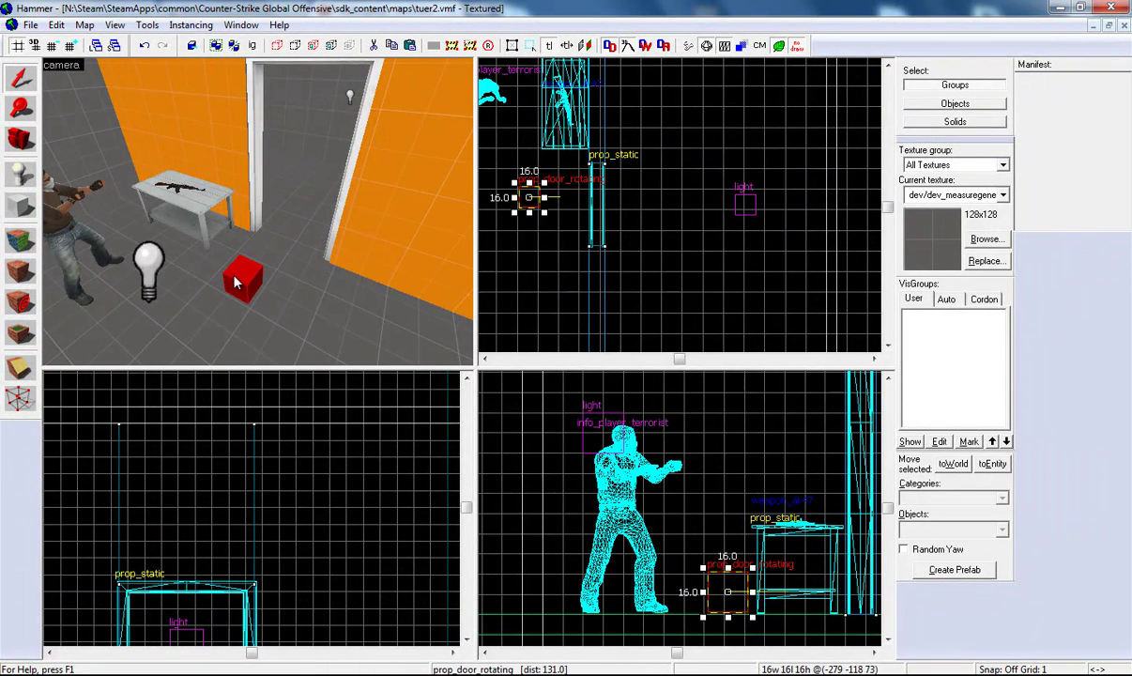
{"action": "double_click", "coordinate": [237, 282]}
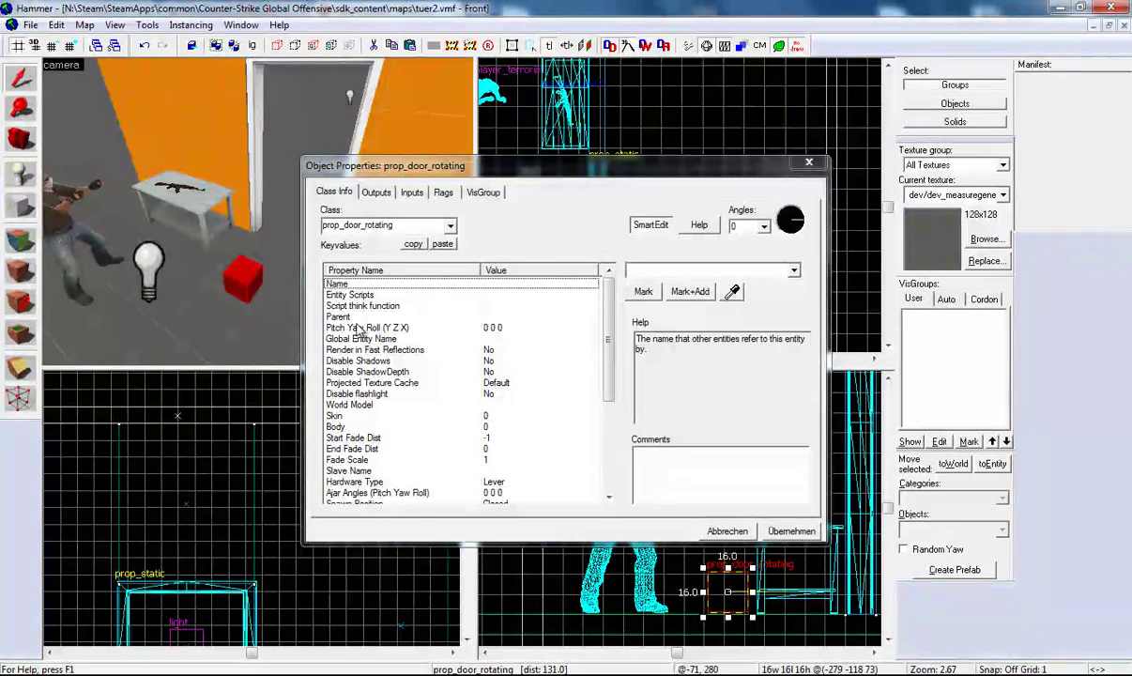
{"action": "left_click", "coordinate": [352, 404]}
{"action": "left_click", "coordinate": [608, 294]}
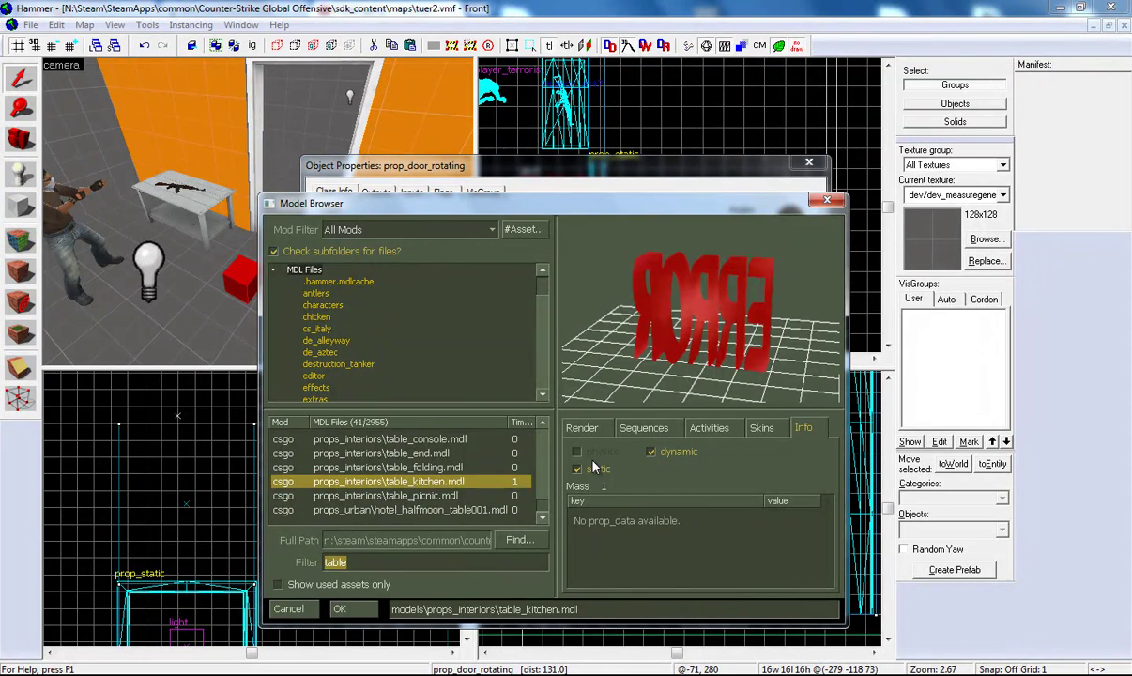
{"action": "type", "text": "door"}
{"action": "scroll", "coordinate": [542, 456], "scroll_direction": "up", "scroll_amount": 8}
{"action": "scroll", "coordinate": [543, 443], "scroll_direction": "up", "scroll_amount": 3}
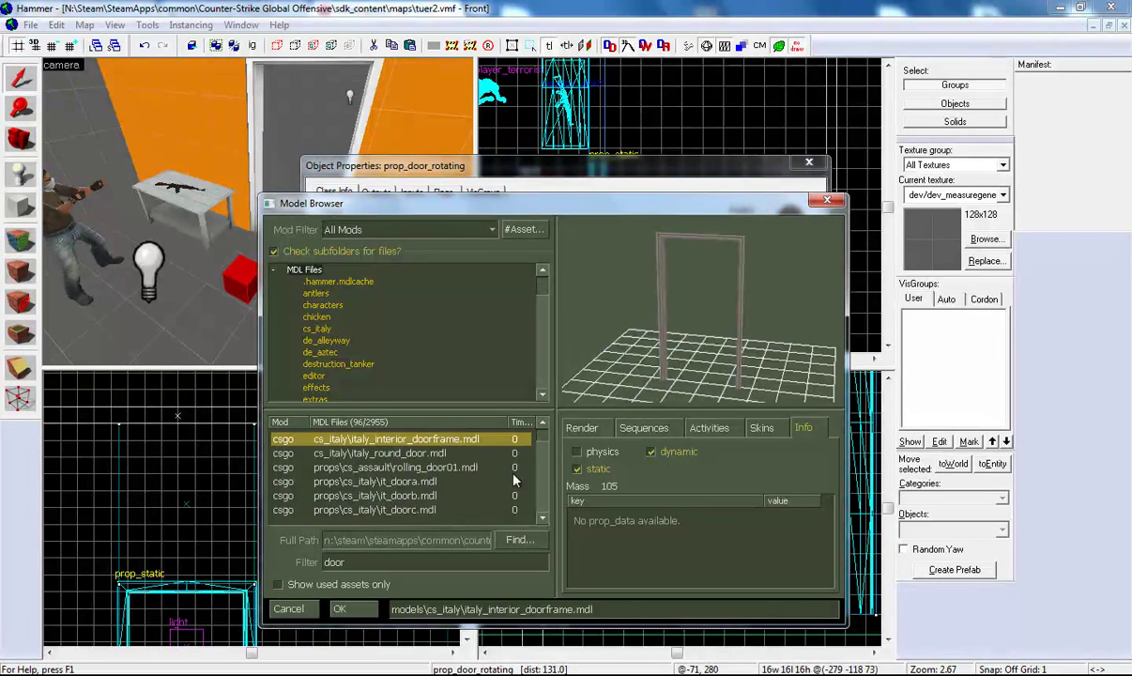
- Look through the filtered door models one by one, from the cs_italy doors to the props_downtown interior doors
{"action": "left_click", "coordinate": [445, 454]}
{"action": "key", "text": "Down"}
{"action": "key", "text": "Down"}
{"action": "key", "text": "Down"}
{"action": "key", "text": "Down"}
{"action": "key", "text": "Down"}
{"action": "key", "text": "Down"}
{"action": "key", "text": "Down"}
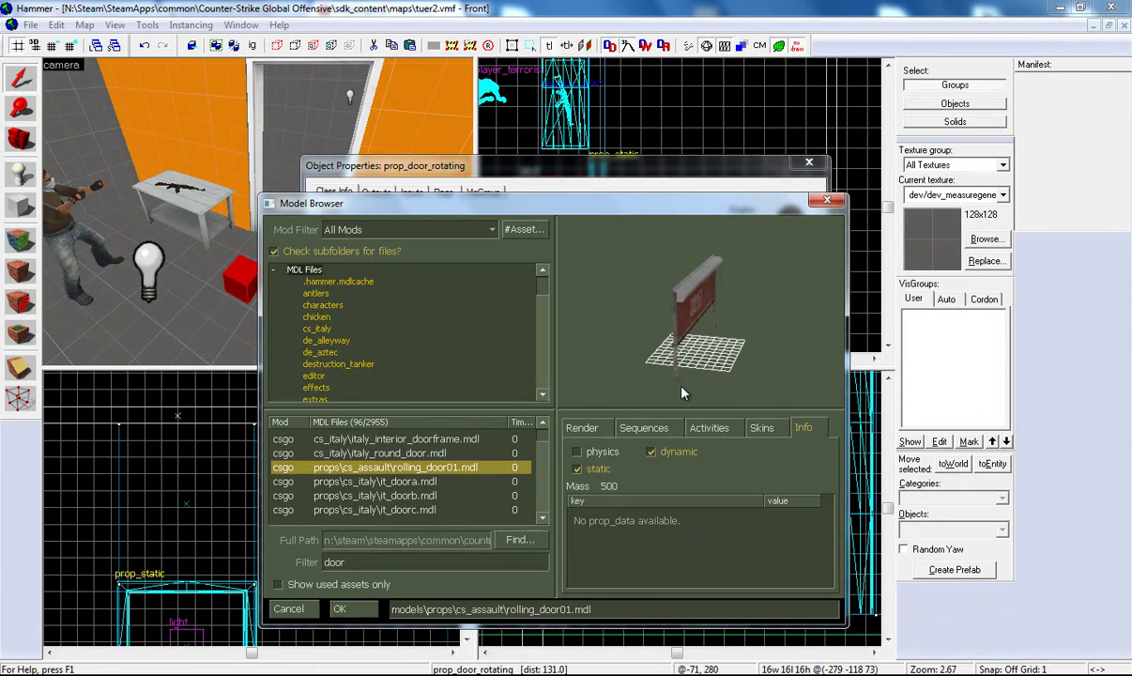
{"action": "key", "text": "Down"}
{"action": "key", "text": "Down"}
{"action": "key", "text": "Down"}
{"action": "key", "text": "Down"}
{"action": "key", "text": "Down"}
{"action": "key", "text": "Down"}
{"action": "key", "text": "Down"}
{"action": "key", "text": "Down"}
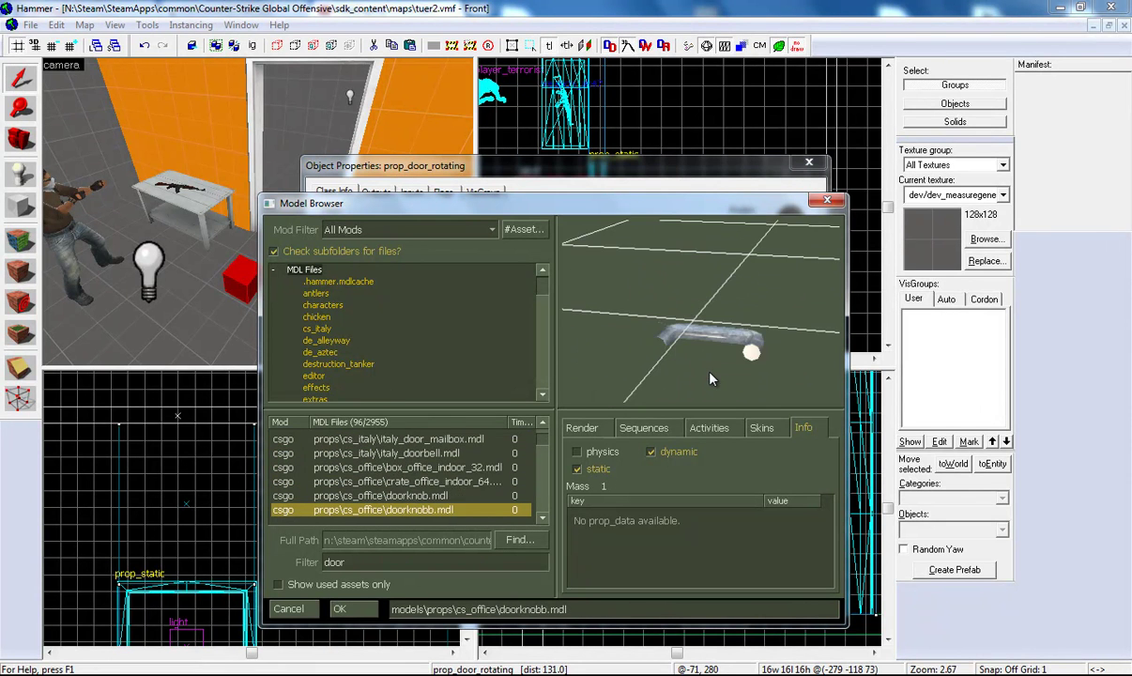
{"action": "key", "text": "Down"}
{"action": "key", "text": "Down"}
{"action": "key", "text": "Down"}
{"action": "key", "text": "Down"}
{"action": "key", "text": "Down"}
{"action": "key", "text": "Down"}
{"action": "key", "text": "Down"}
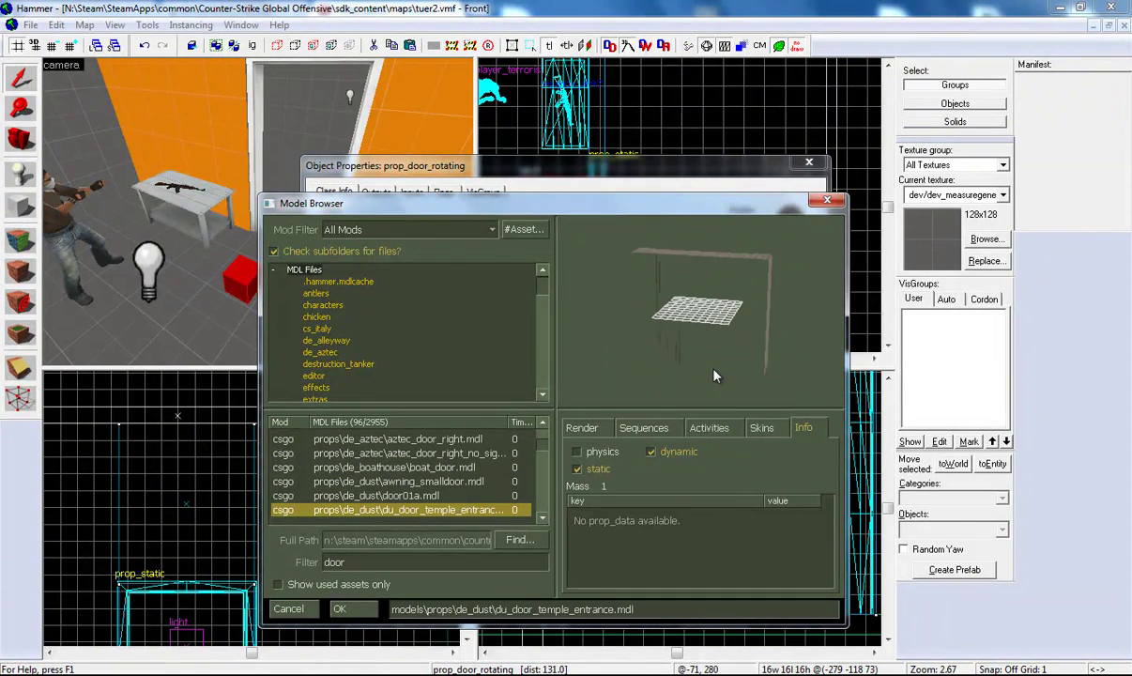
{"action": "key", "text": "Down"}
{"action": "key", "text": "Down"}
{"action": "key", "text": "Down"}
{"action": "key", "text": "Down"}
{"action": "key", "text": "Down"}
{"action": "key", "text": "Down"}
{"action": "key", "text": "Down"}
{"action": "key", "text": "Down"}
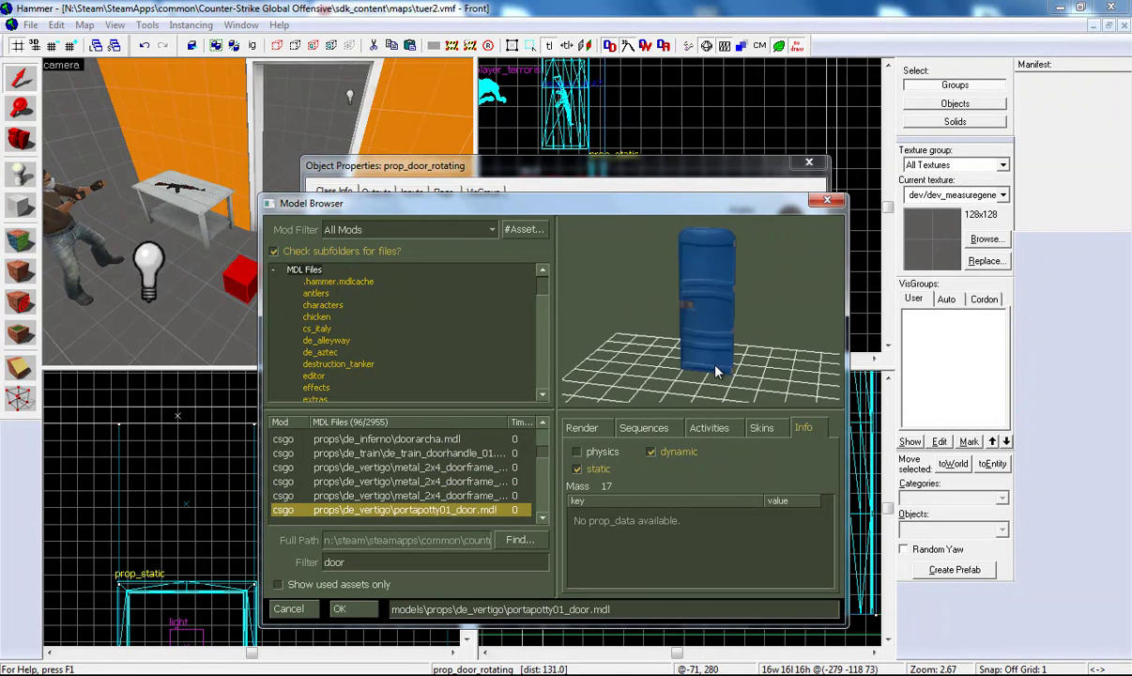
{"action": "key", "text": "Down"}
{"action": "key", "text": "Down"}
{"action": "key", "text": "Down"}
{"action": "key", "text": "Down"}
{"action": "key", "text": "Down"}
{"action": "key", "text": "Down"}
{"action": "key", "text": "Down"}
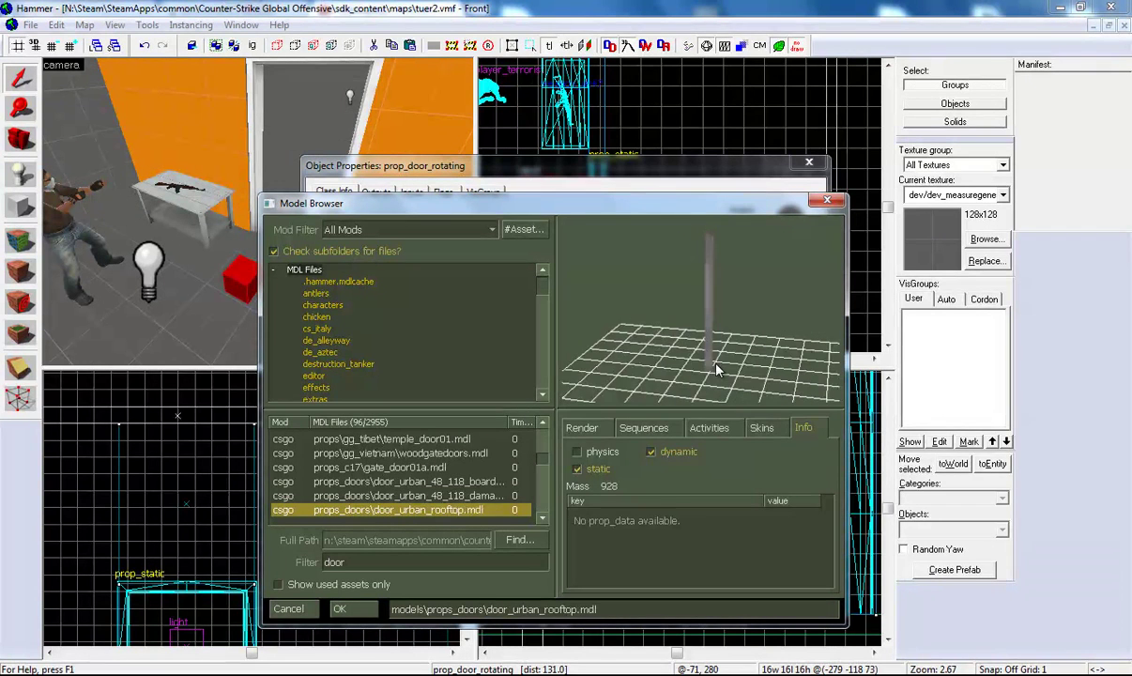
{"action": "key", "text": "Down"}
{"action": "key", "text": "Down"}
{"action": "key", "text": "Down"}
{"action": "key", "text": "Down"}
{"action": "key", "text": "Down"}
{"action": "key", "text": "Down"}
{"action": "key", "text": "Down"}
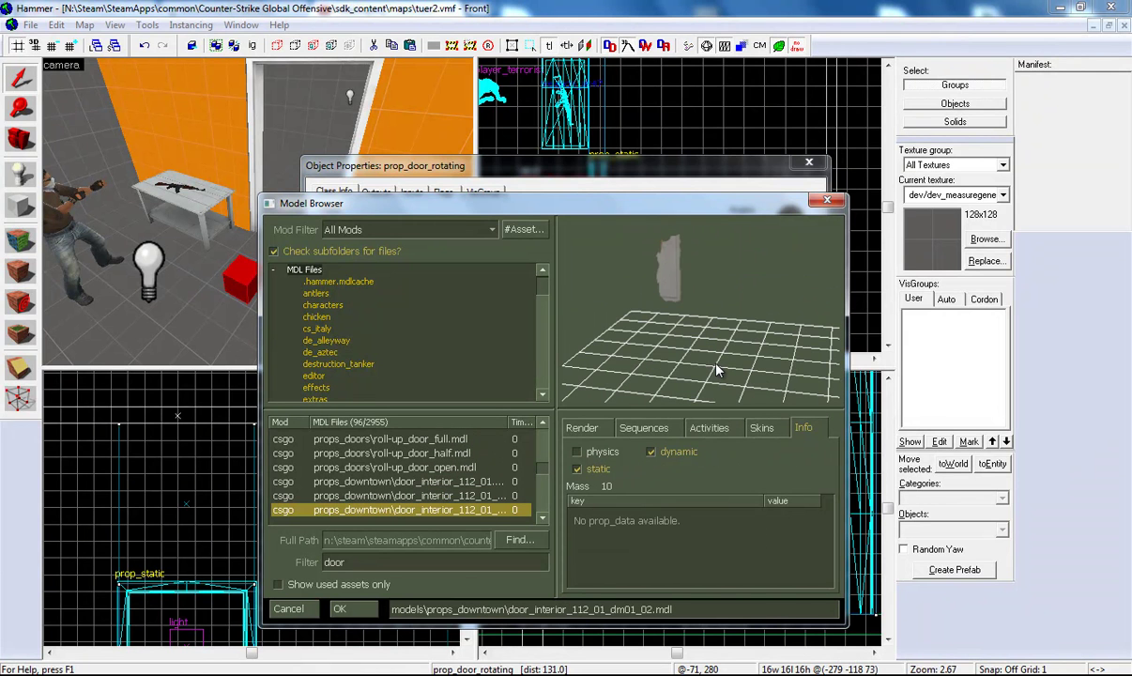
- Hide the ground grid in the model preview with the No Ground render option
{"action": "left_click_drag", "start_coordinate": [717, 371], "coordinate": [604, 485]}
{"action": "left_click", "coordinate": [582, 428]}
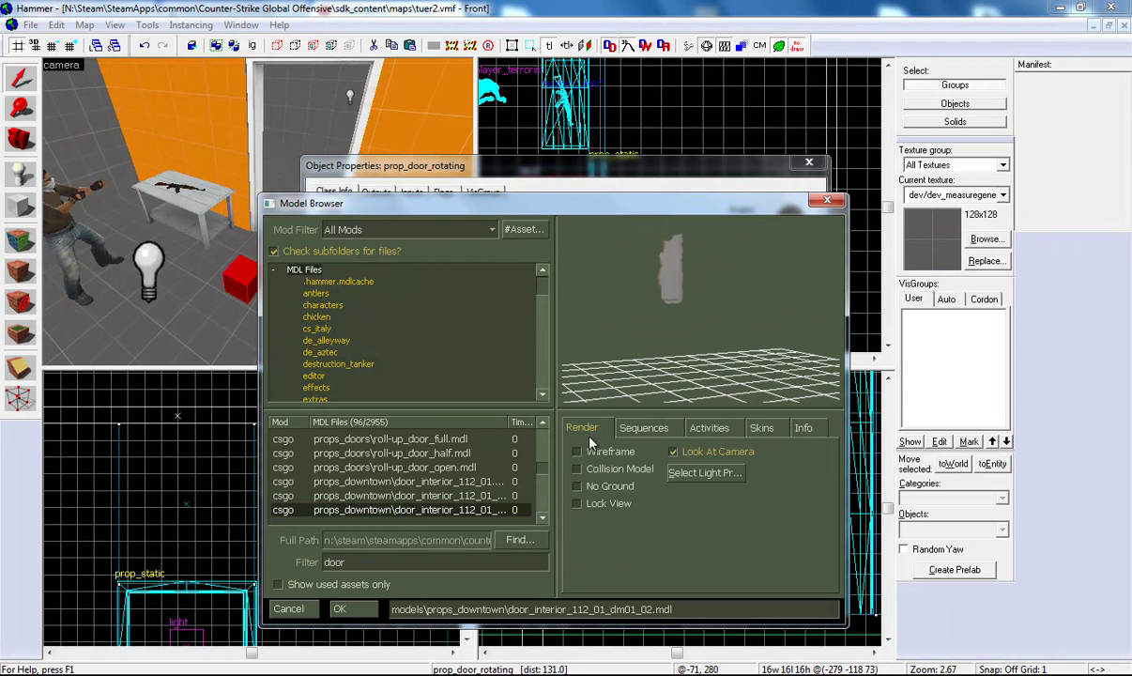
{"action": "left_click", "coordinate": [578, 486]}
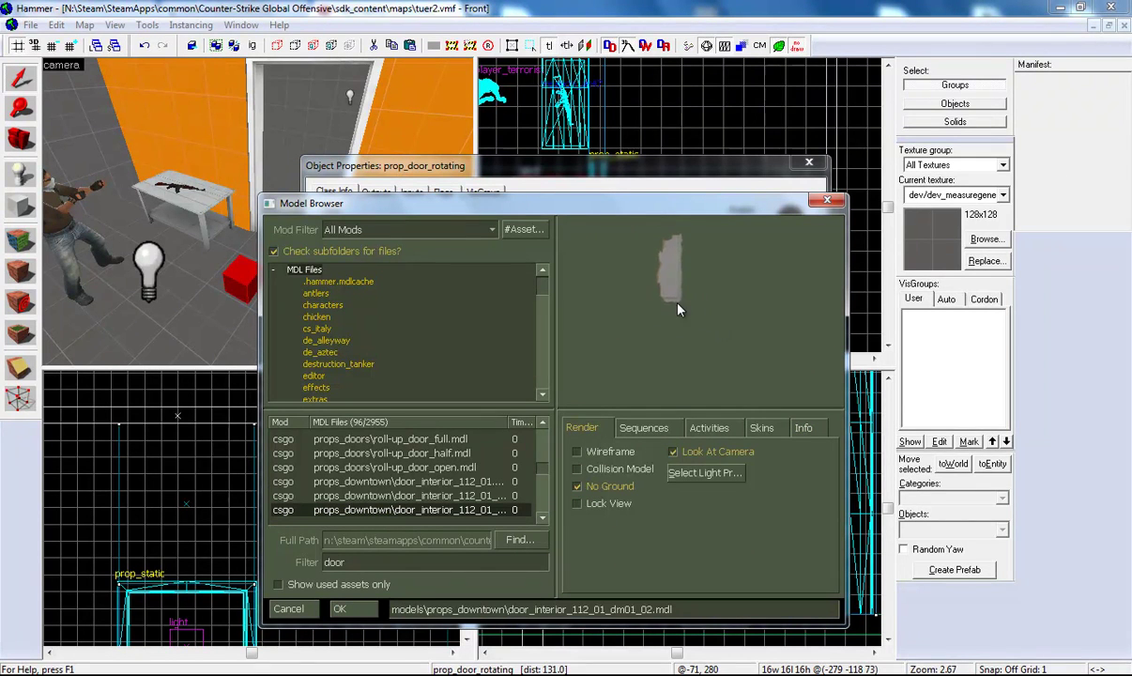
- Examine the damaged variants and broken pieces of the door_interior_112_01 model, from dm01 to dm04
{"action": "left_click", "coordinate": [394, 510]}
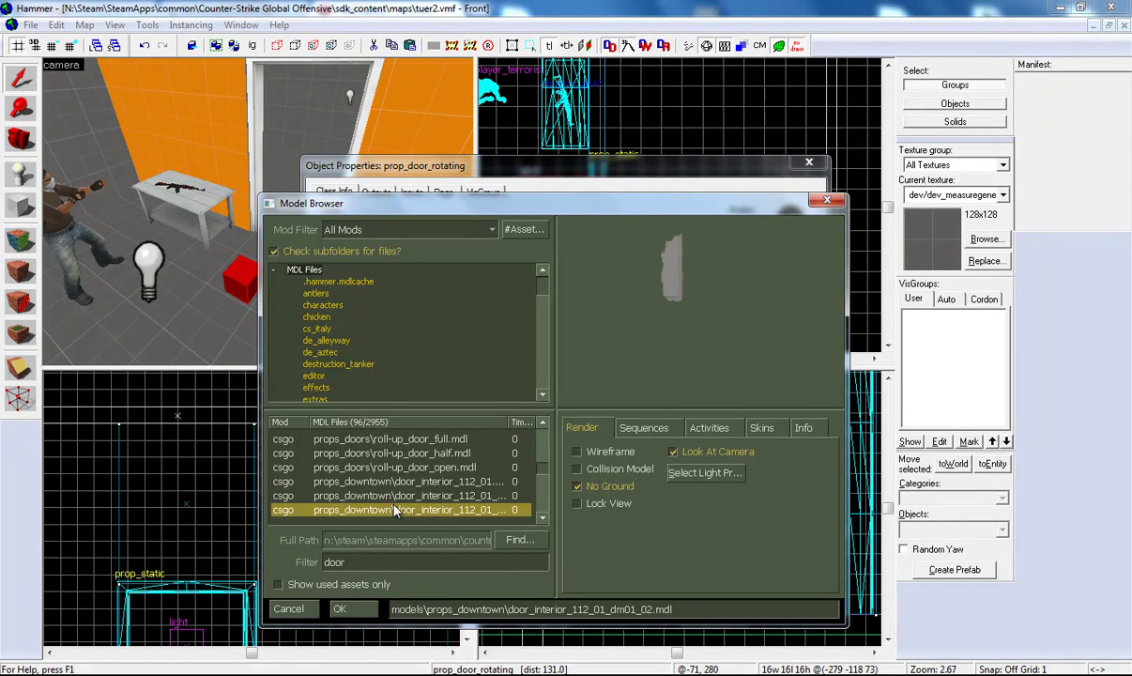
{"action": "left_click", "coordinate": [439, 495]}
{"action": "mouse_move", "coordinate": [681, 314]}
{"action": "left_mouse_down"}
{"action": "mouse_move", "coordinate": [859, 314]}
{"action": "mouse_move", "coordinate": [620, 313]}
{"action": "mouse_move", "coordinate": [697, 313]}
{"action": "left_mouse_up"}
{"action": "key", "text": "Down"}
{"action": "key", "text": "Down"}
{"action": "key", "text": "Down"}
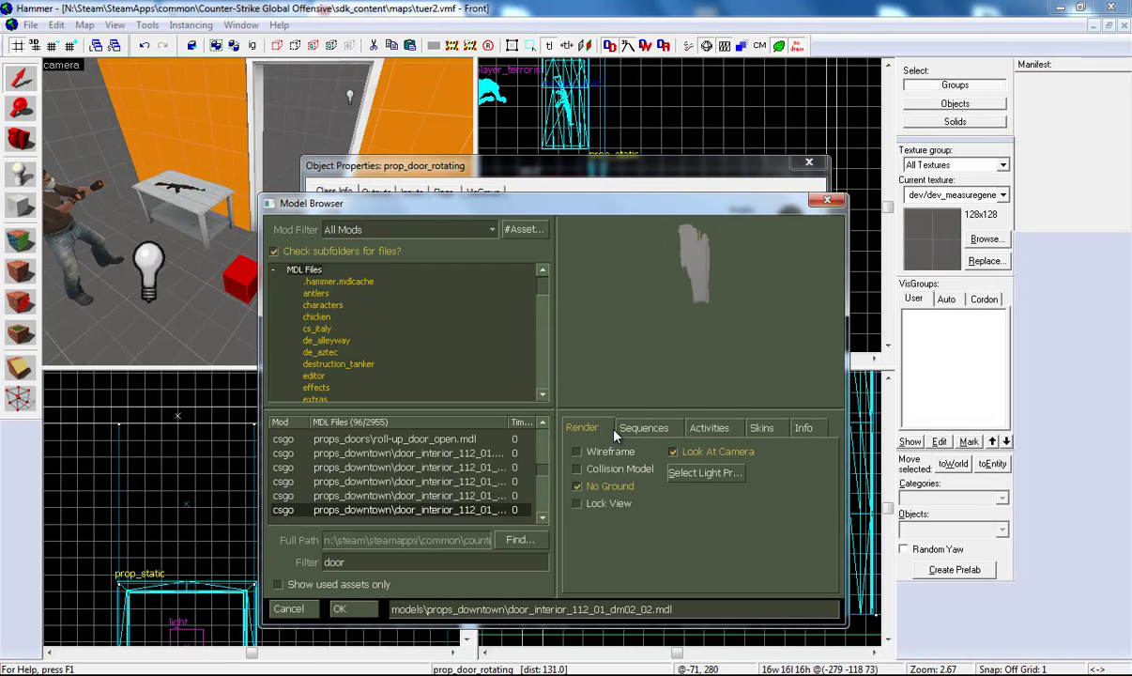
{"action": "key", "text": "Down"}
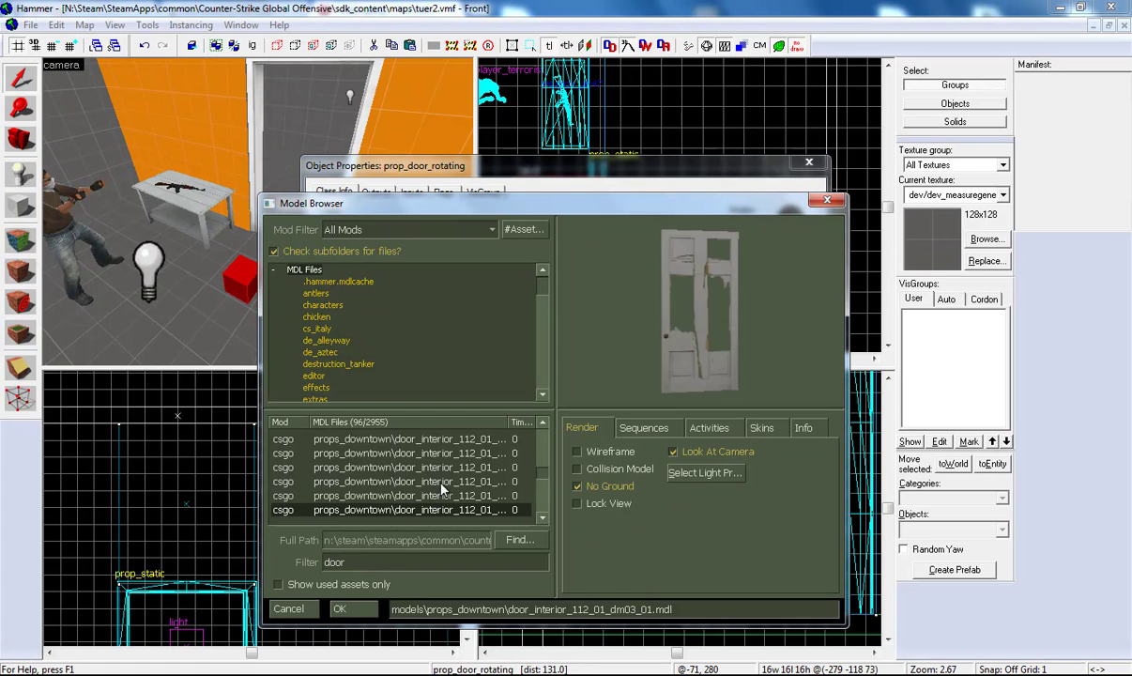
{"action": "key", "text": "Down"}
{"action": "key", "text": "Down"}
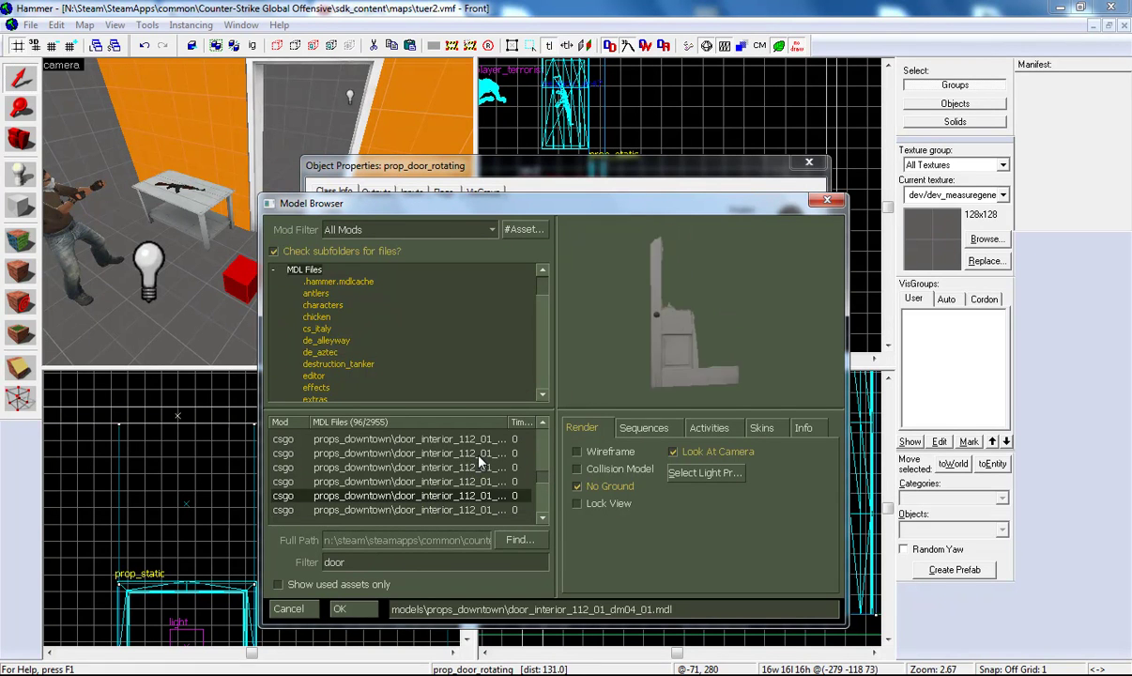
- Compare the intact metal_door_112 model with its dm01 and dm02 damage variants in the preview
{"action": "key", "text": "Down"}
{"action": "key", "text": "Down"}
{"action": "key", "text": "Down"}
{"action": "key", "text": "Down"}
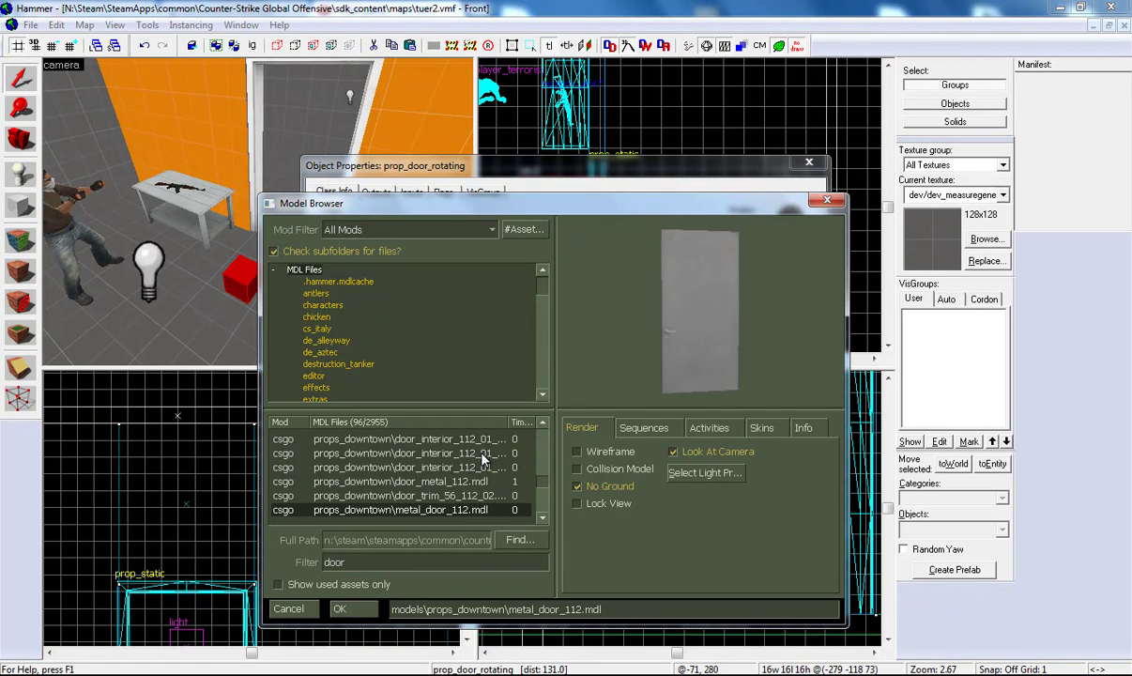
{"action": "key", "text": "Down"}
{"action": "key", "text": "Down"}
{"action": "key", "text": "Down"}
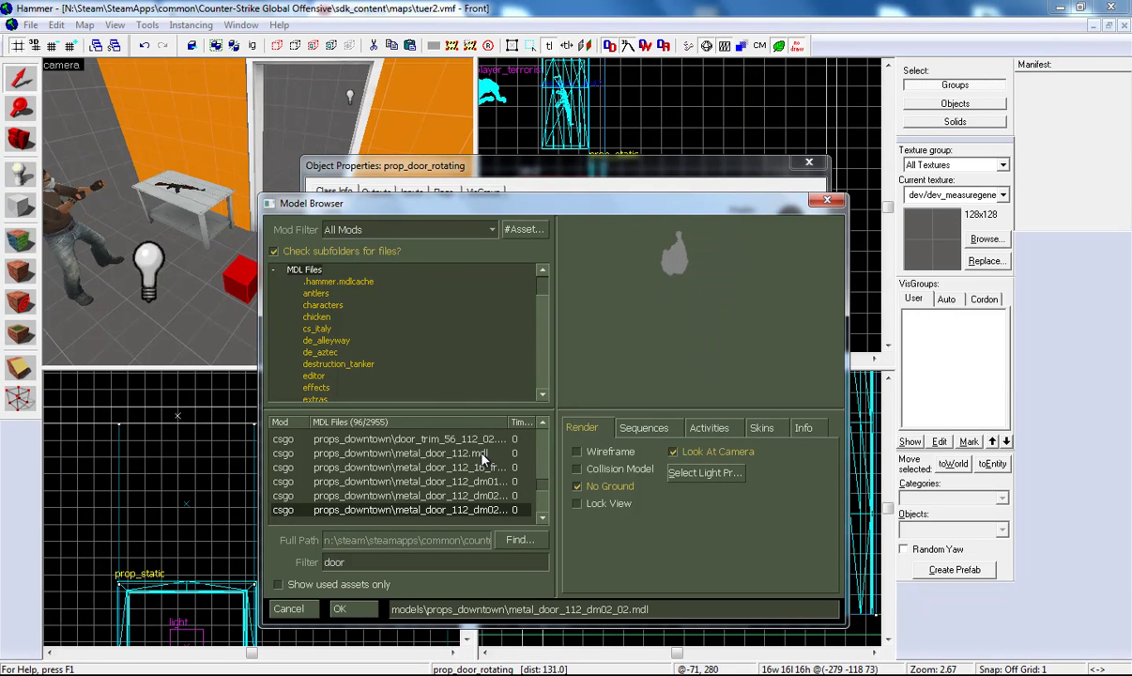
{"action": "key", "text": "Up"}
{"action": "key", "text": "Up"}
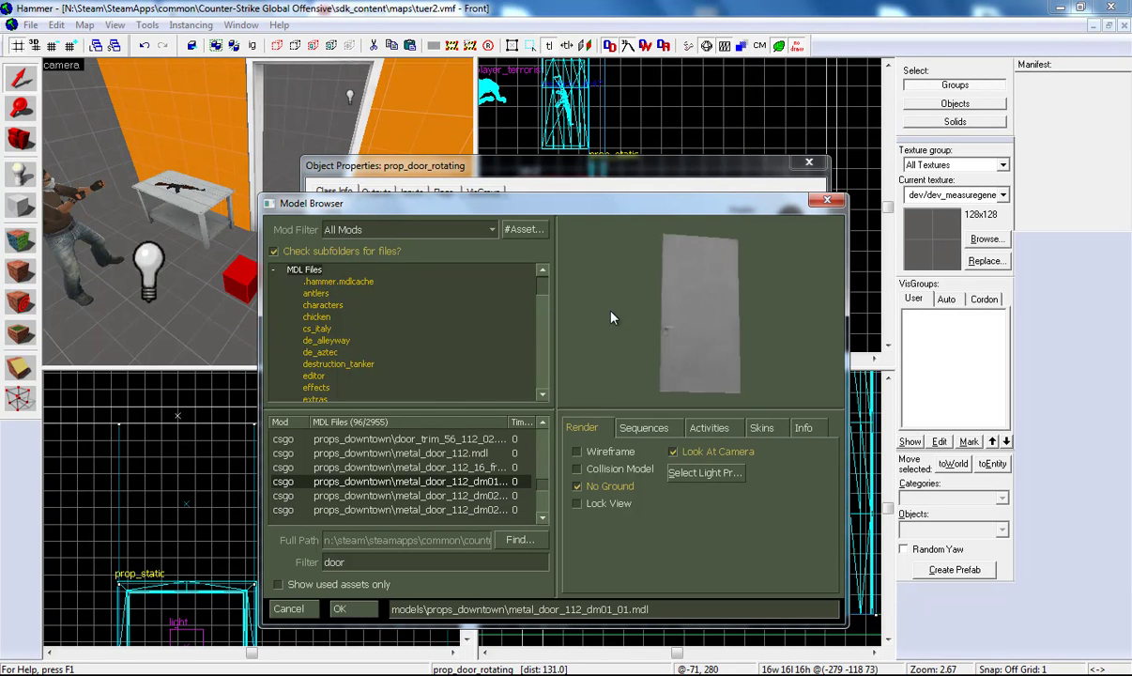
{"action": "left_click", "coordinate": [487, 495]}
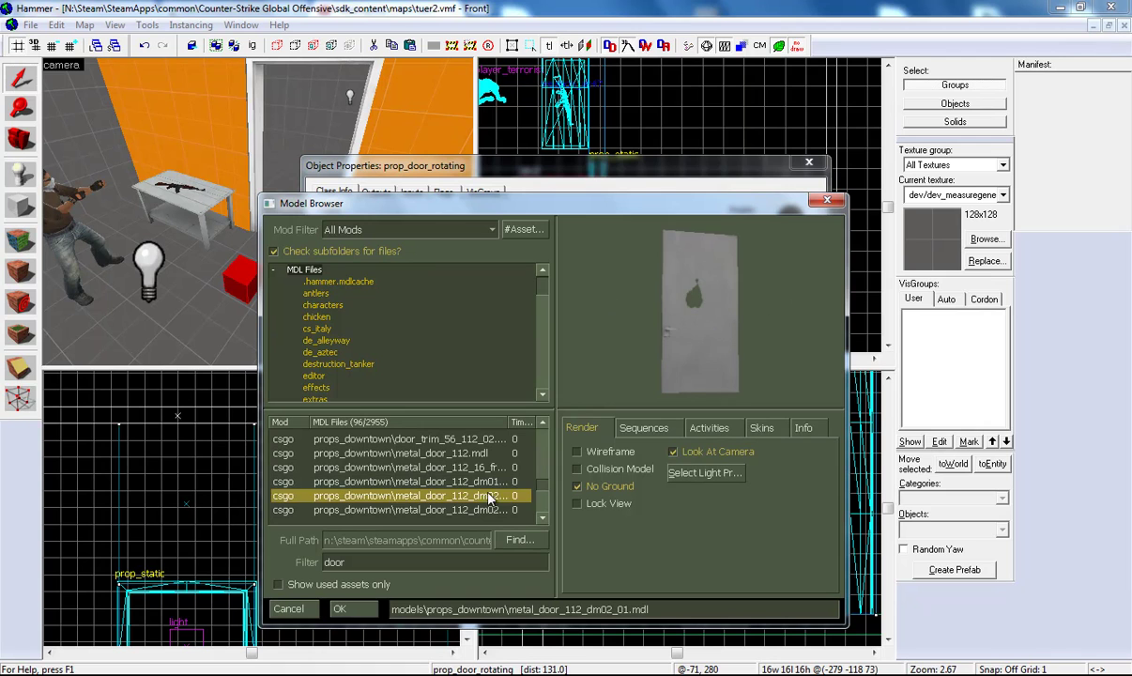
{"action": "left_click_drag", "start_coordinate": [670, 378], "coordinate": [702, 312]}
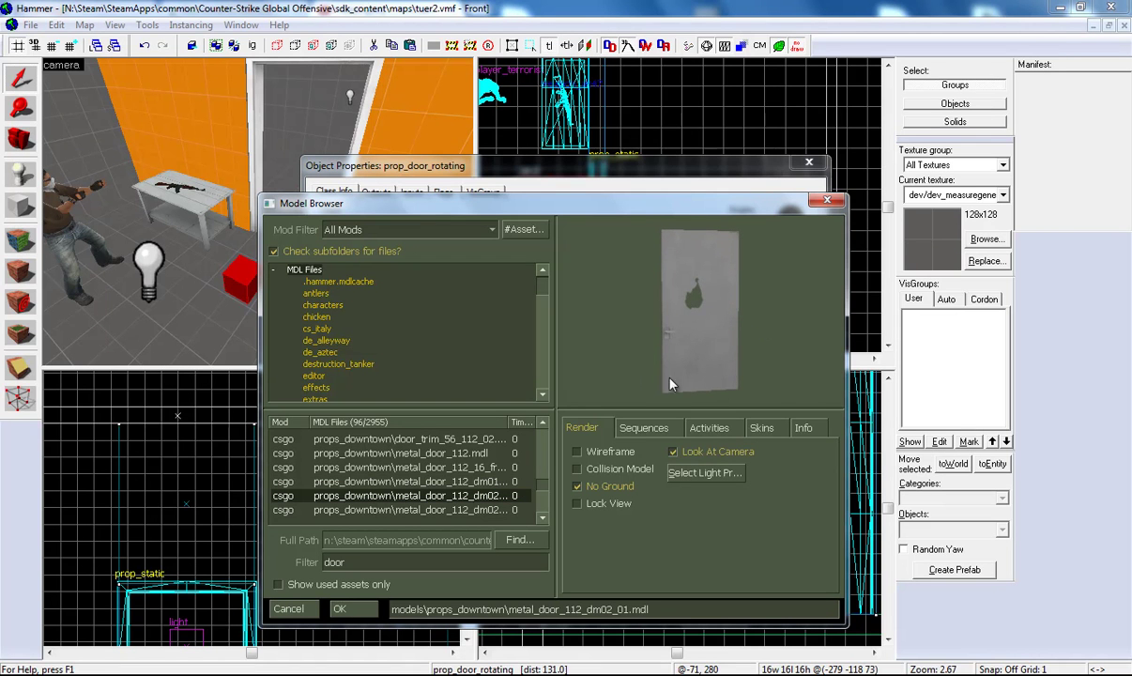
{"action": "key", "text": "Up"}
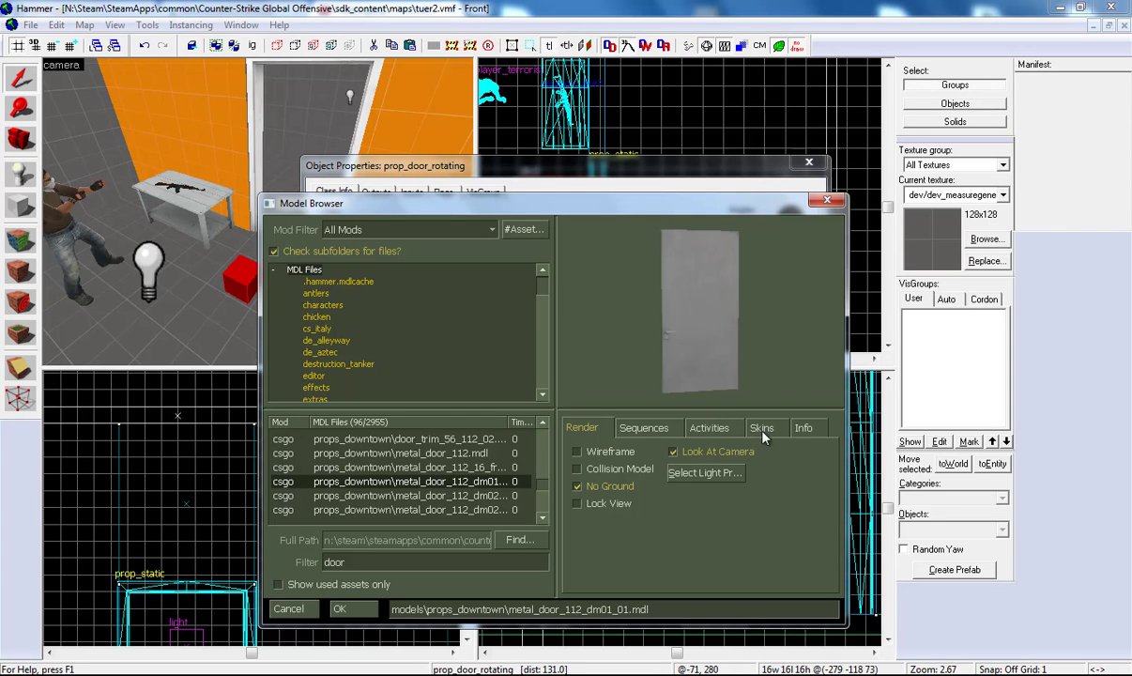
{"action": "key", "text": "Up"}
{"action": "key", "text": "Down"}
{"action": "key", "text": "Down"}
{"action": "key", "text": "Down"}
{"action": "key", "text": "Down"}
{"action": "key", "text": "Up"}
{"action": "key", "text": "Up"}
{"action": "key", "text": "Up"}
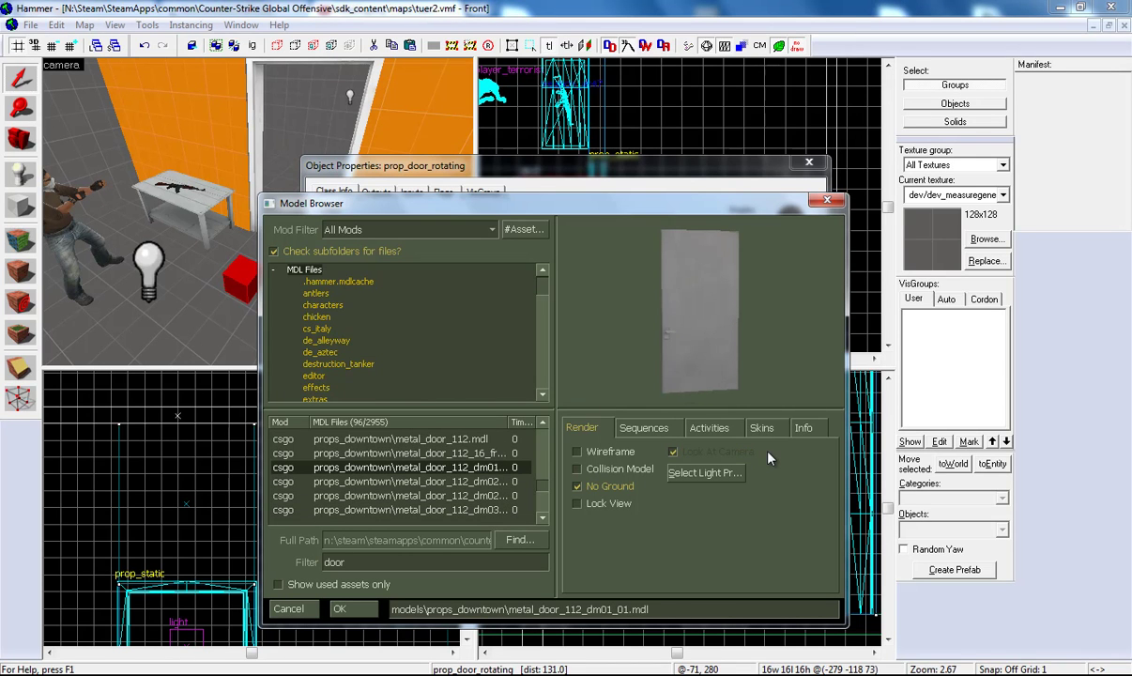
- Compare the model info of metal_door_112_dm01_01 with that of models further up the list, up to doormainmetalsmall_static, and rotate that door's preview
{"action": "left_click", "coordinate": [803, 432]}
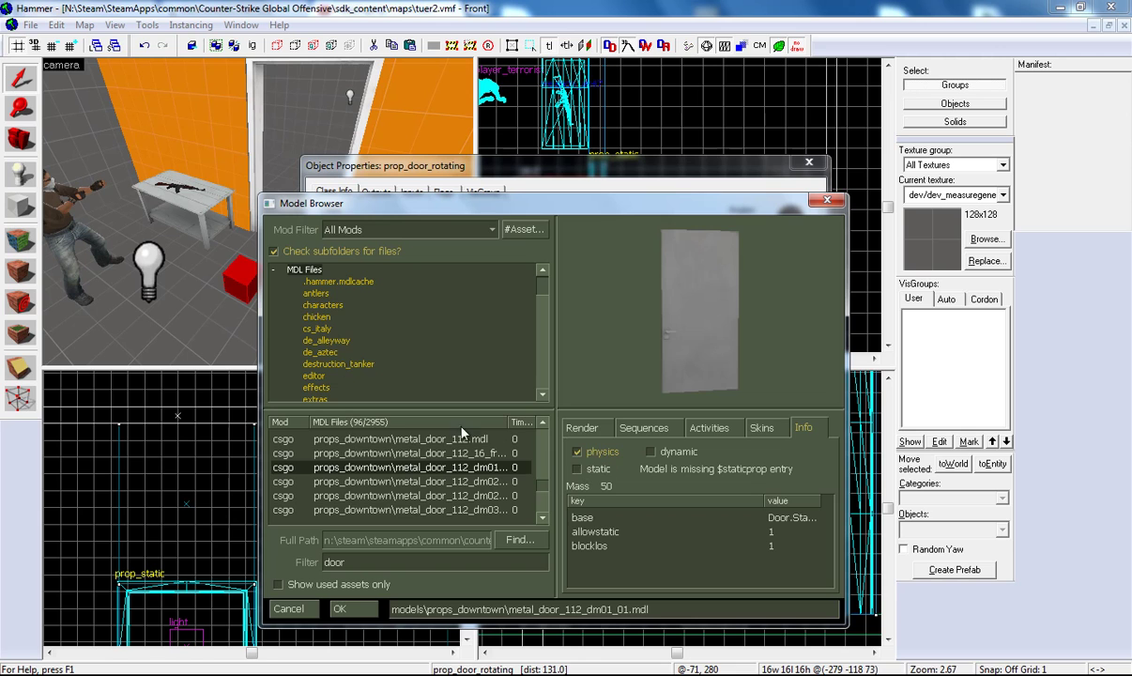
{"action": "left_click", "coordinate": [441, 442]}
{"action": "key", "text": "Up"}
{"action": "key", "text": "Up"}
{"action": "key", "text": "Up"}
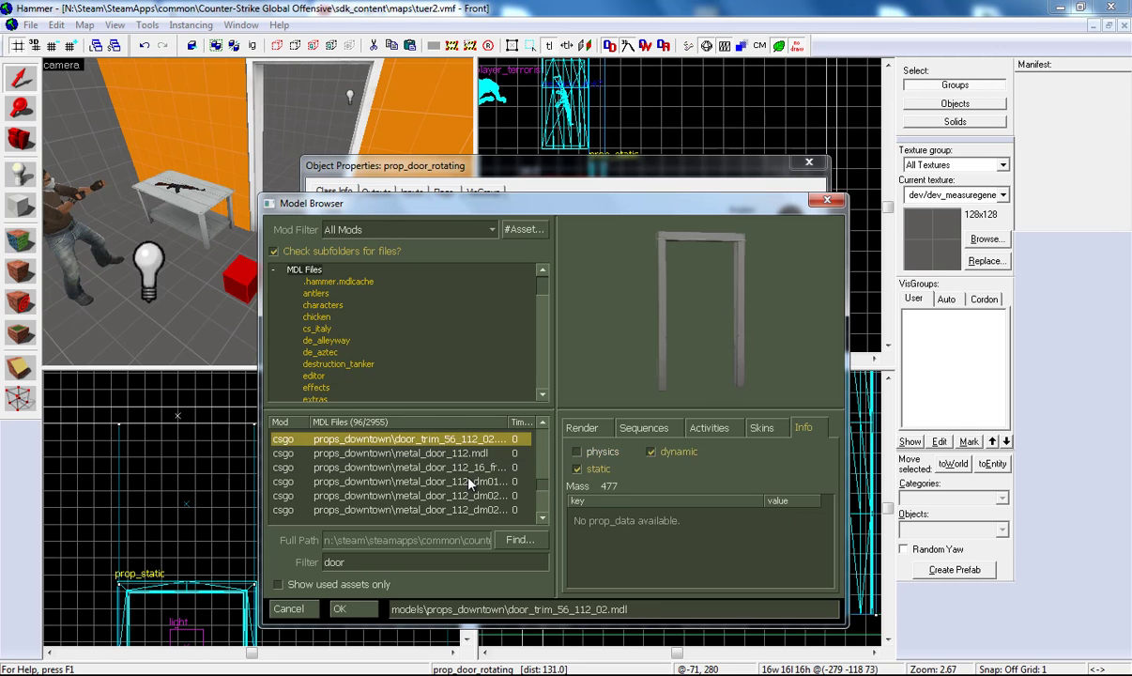
{"action": "key", "text": "Up"}
{"action": "key", "text": "Up"}
{"action": "key", "text": "Up"}
{"action": "key", "text": "Up"}
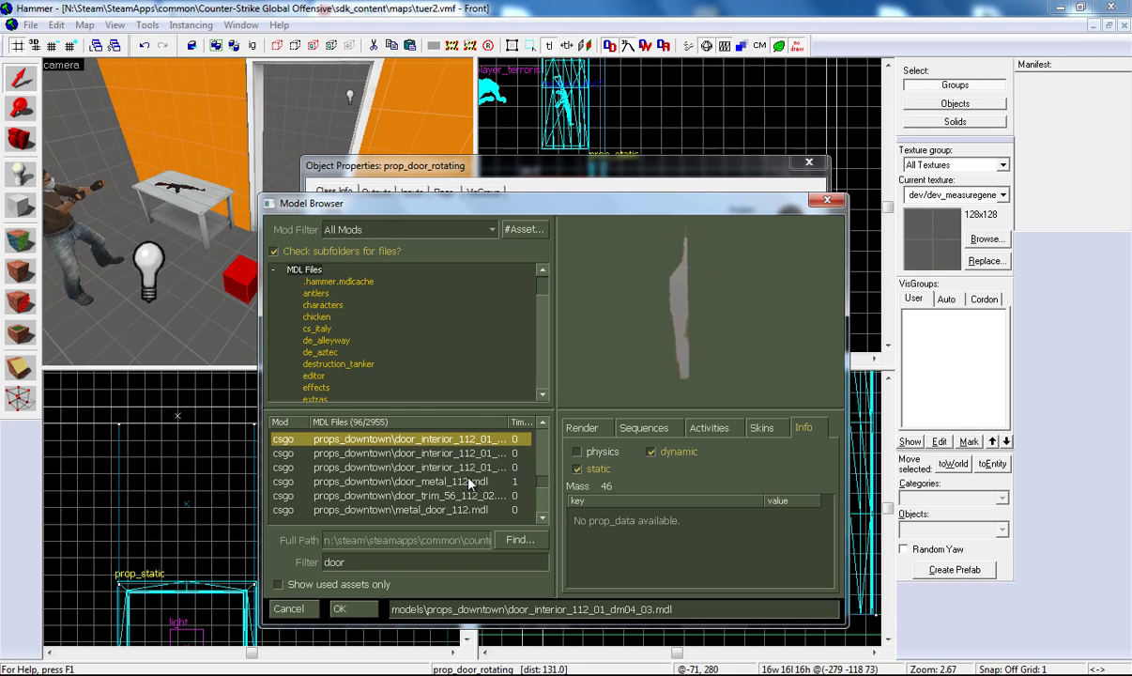
{"action": "key", "text": "Up"}
{"action": "key", "text": "Up"}
{"action": "key", "text": "Up"}
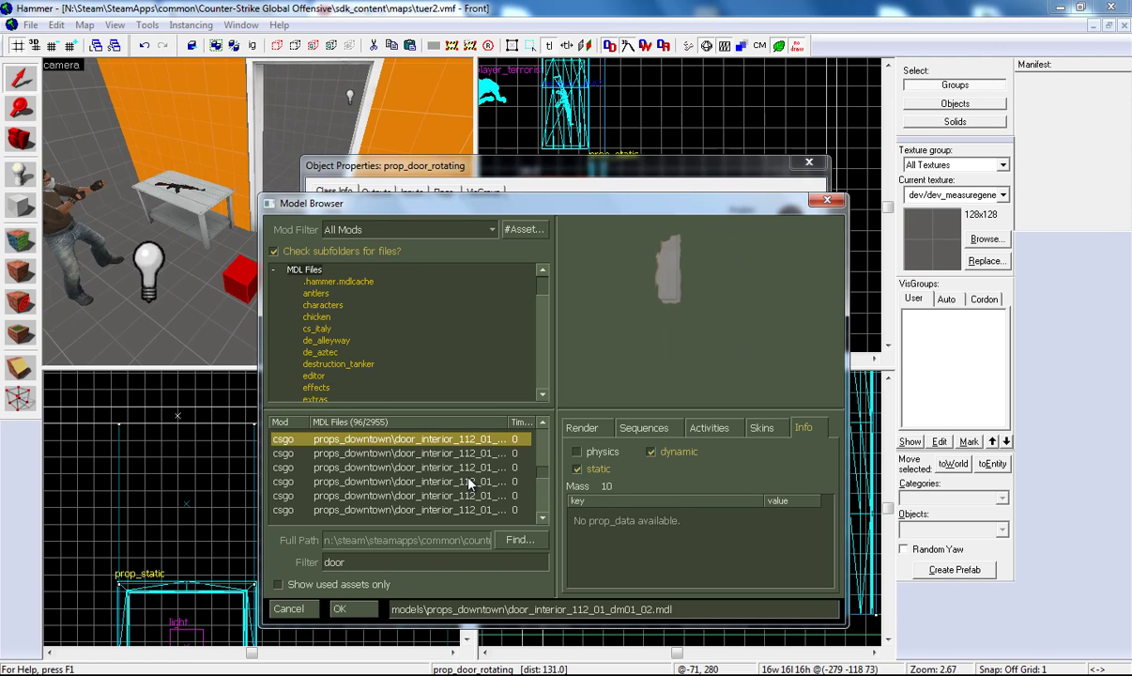
{"action": "key", "text": "Up"}
{"action": "key", "text": "Up"}
{"action": "key", "text": "Up"}
{"action": "key", "text": "Up"}
{"action": "key", "text": "Up"}
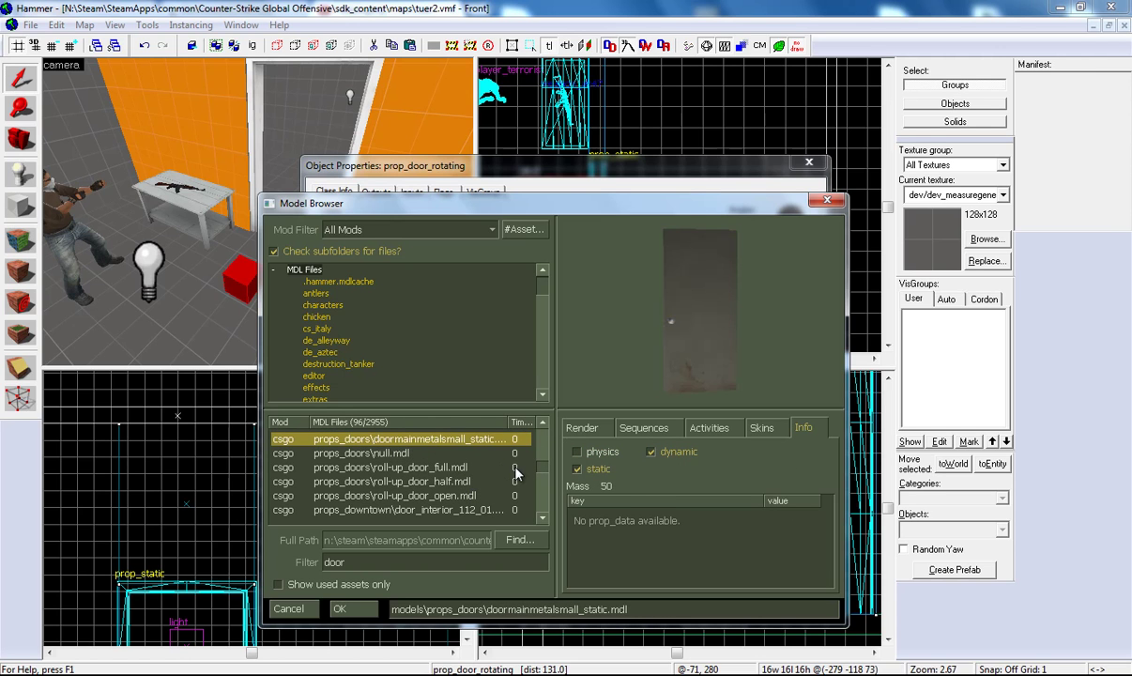
{"action": "left_click_drag", "start_coordinate": [689, 393], "coordinate": [767, 312]}
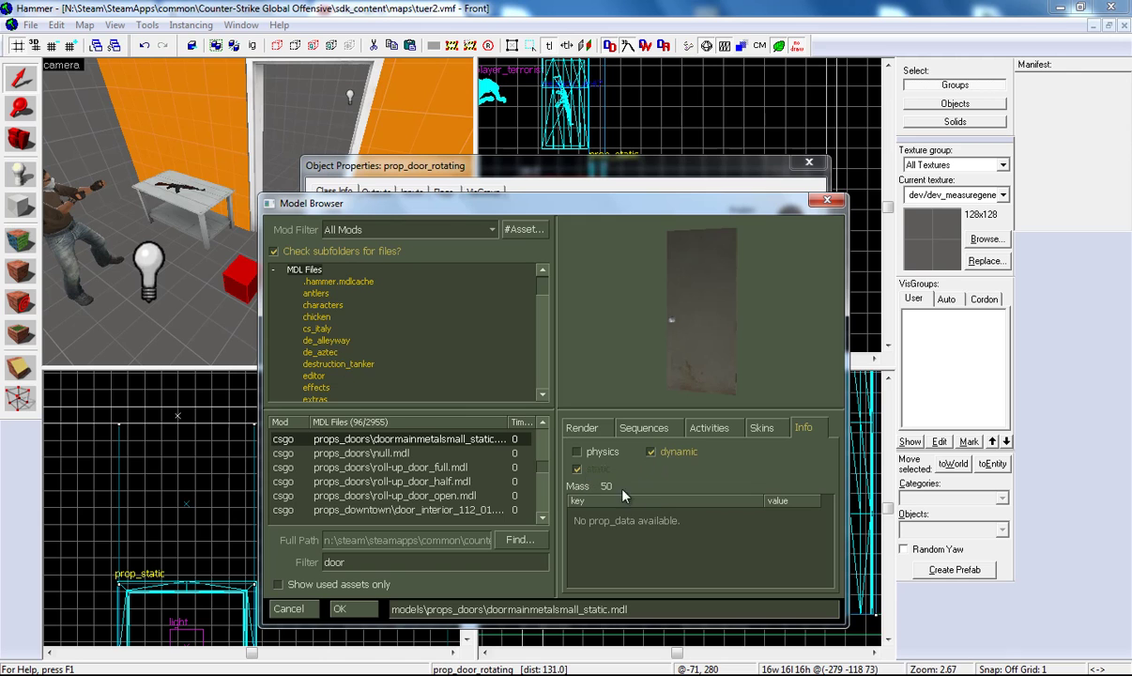
{"action": "left_click_drag", "start_coordinate": [767, 326], "coordinate": [689, 353]}
- Go back down the list to metal_door_112.mdl and examine its info and preview
{"action": "left_click", "coordinate": [460, 483]}
{"action": "scroll", "coordinate": [459, 482], "scroll_direction": "down", "scroll_amount": 2}
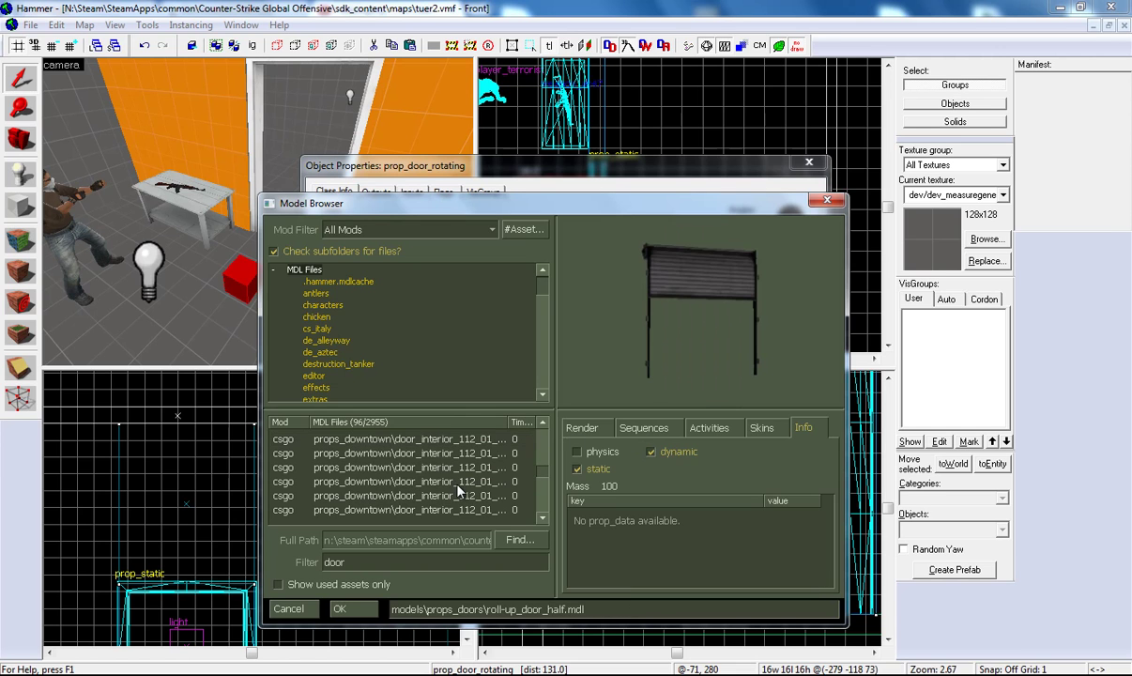
{"action": "left_click", "coordinate": [459, 468]}
{"action": "key", "text": "Down"}
{"action": "key", "text": "Down"}
{"action": "key", "text": "Down"}
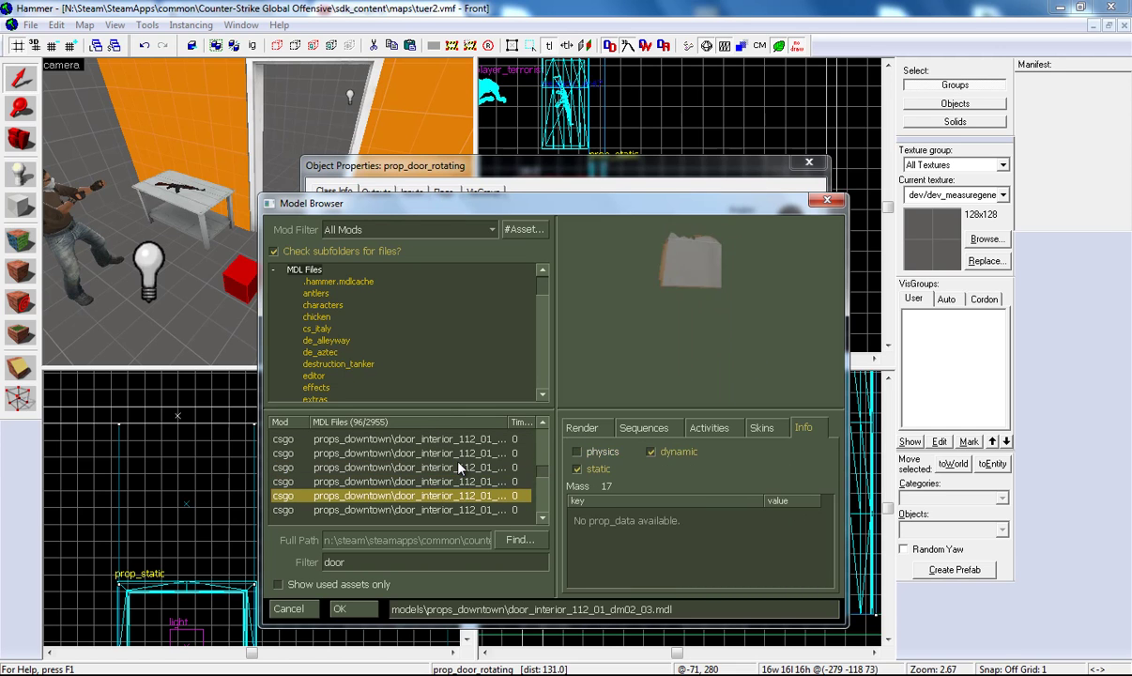
{"action": "key", "text": "Down"}
{"action": "key", "text": "Down"}
{"action": "key", "text": "Down"}
{"action": "key", "text": "Down"}
{"action": "key", "text": "Up"}
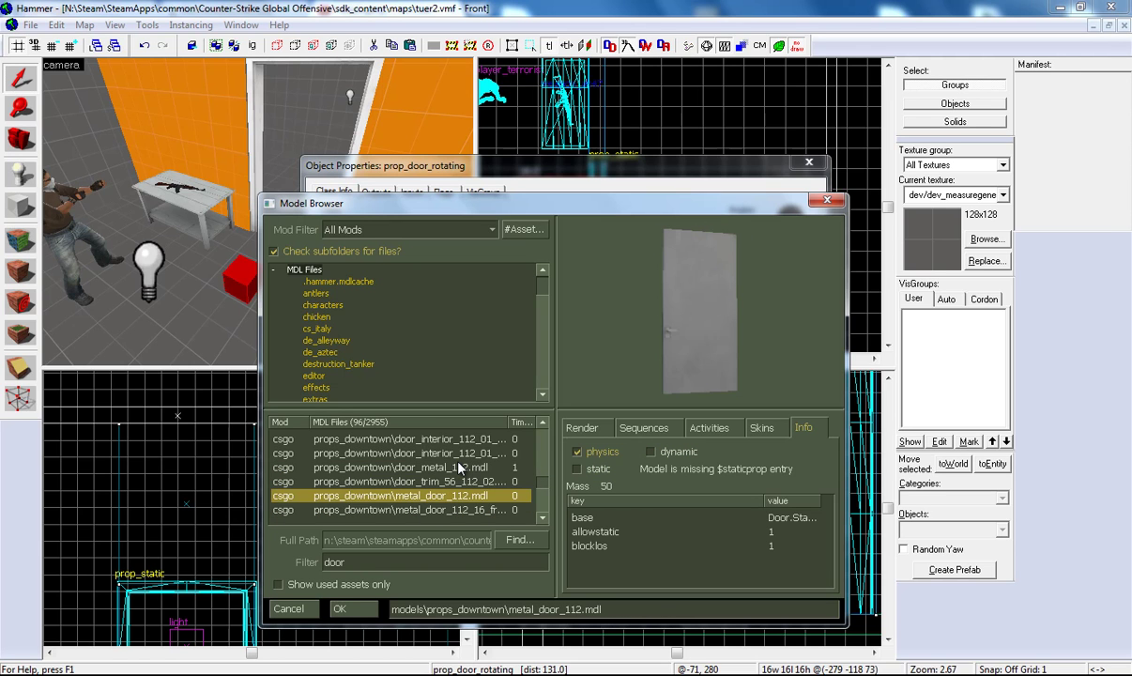
{"action": "left_click_drag", "start_coordinate": [685, 321], "coordinate": [708, 303]}
{"action": "left_click_drag", "start_coordinate": [691, 373], "coordinate": [604, 416]}
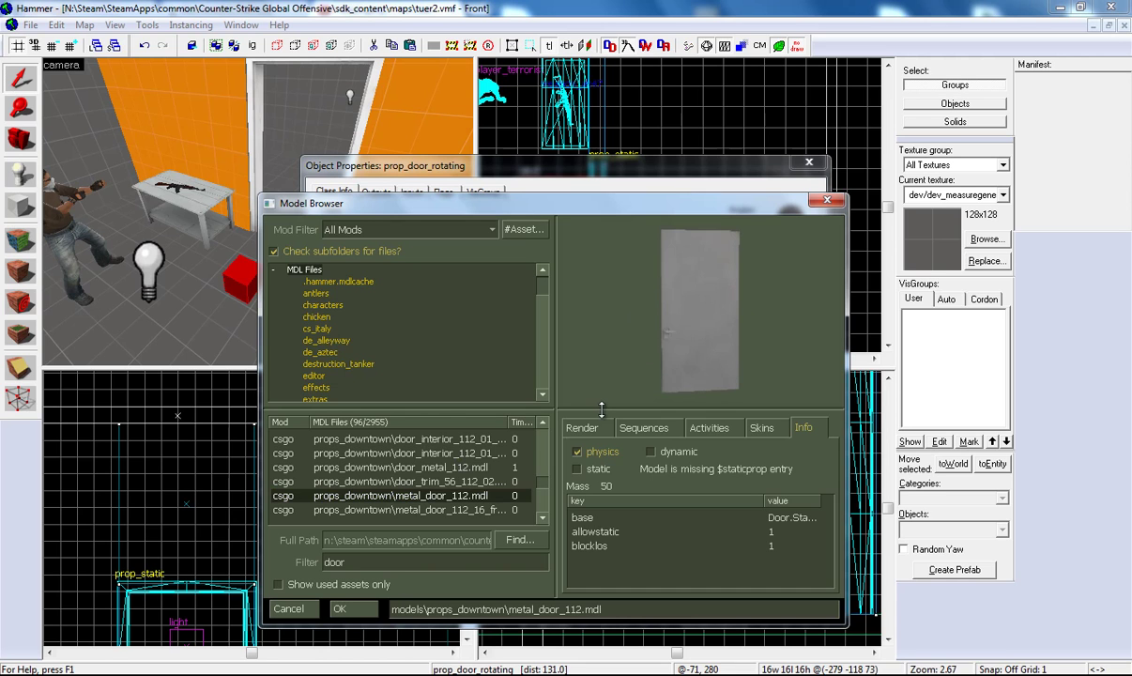
- Assign metal_door_112_dm01_01.mdl as the prop_door_rotating entity's World Model, apply it and close the object properties
{"action": "key", "text": "Down"}
{"action": "key", "text": "Down"}
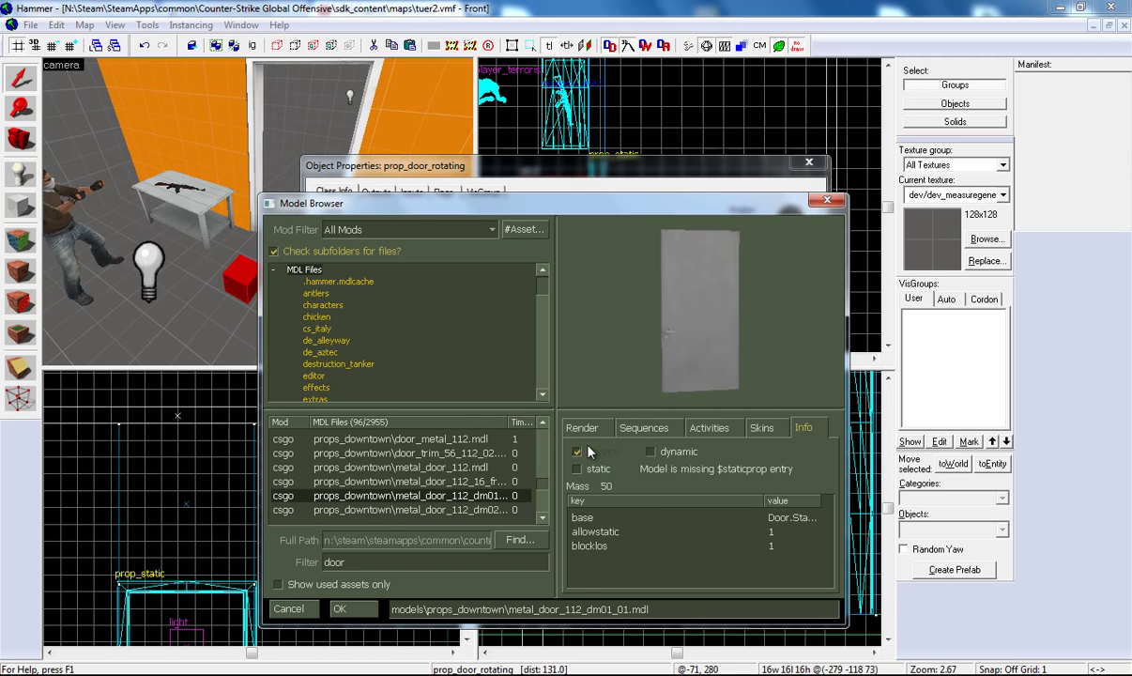
{"action": "left_click", "coordinate": [353, 609]}
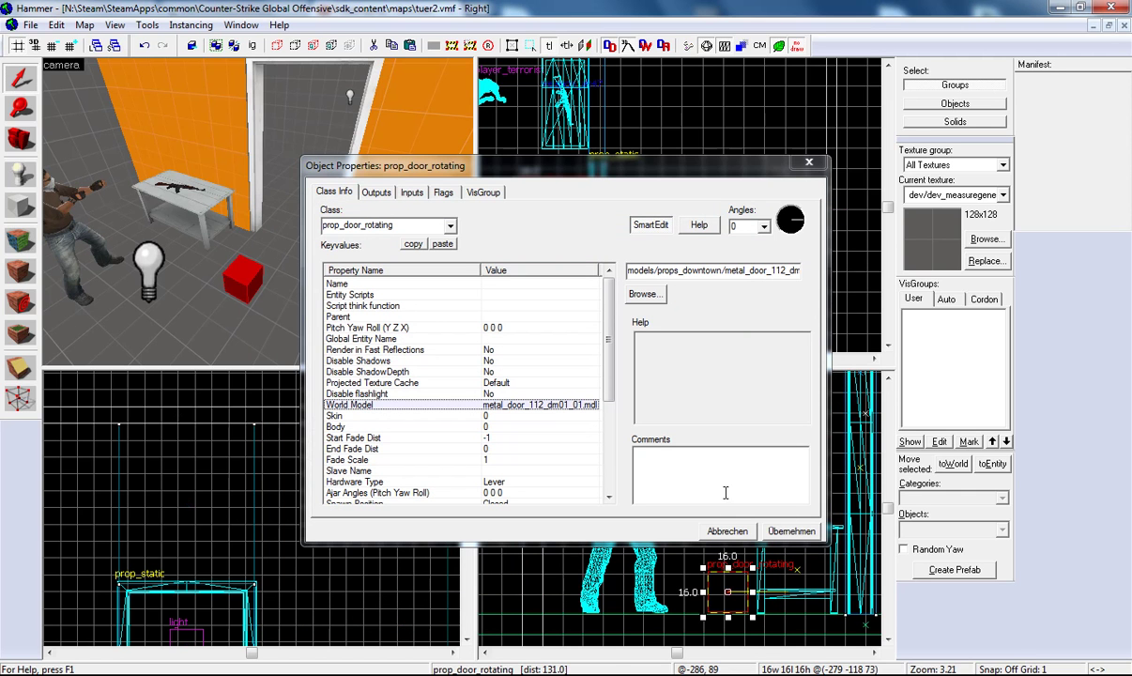
{"action": "left_click", "coordinate": [792, 531]}
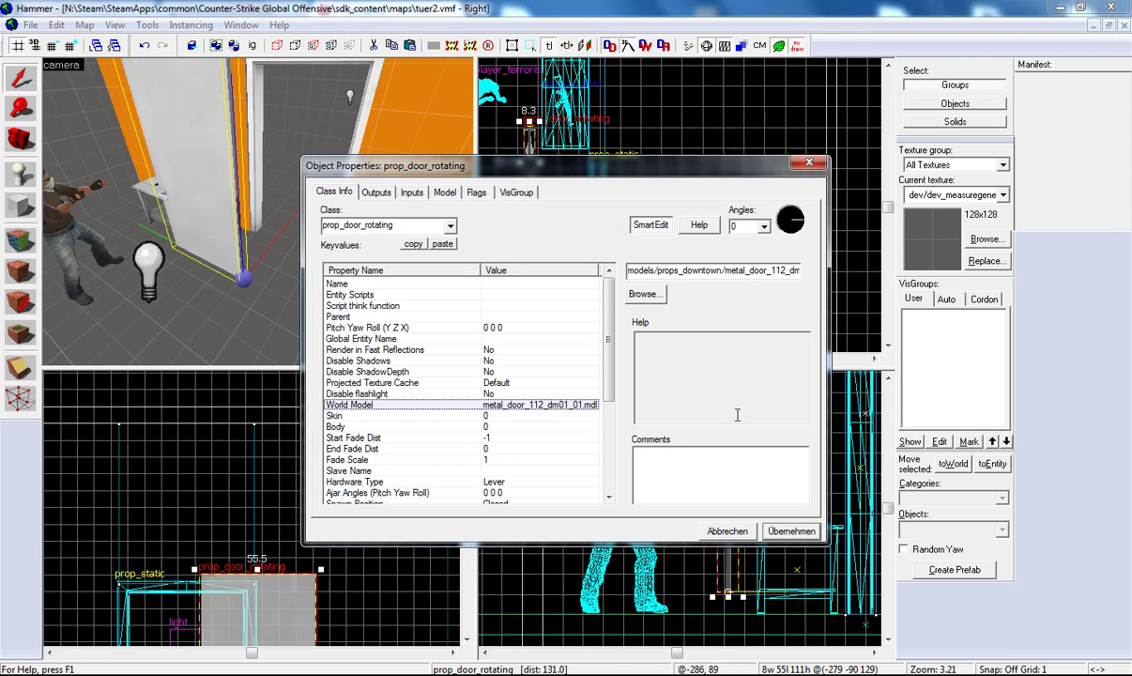
{"action": "left_click", "coordinate": [812, 163]}
- Move the prop_door_rotating door into the prop_static door frame, centred in the frame's depth
{"action": "key", "text": "z"}
{"action": "key", "text": "a"}
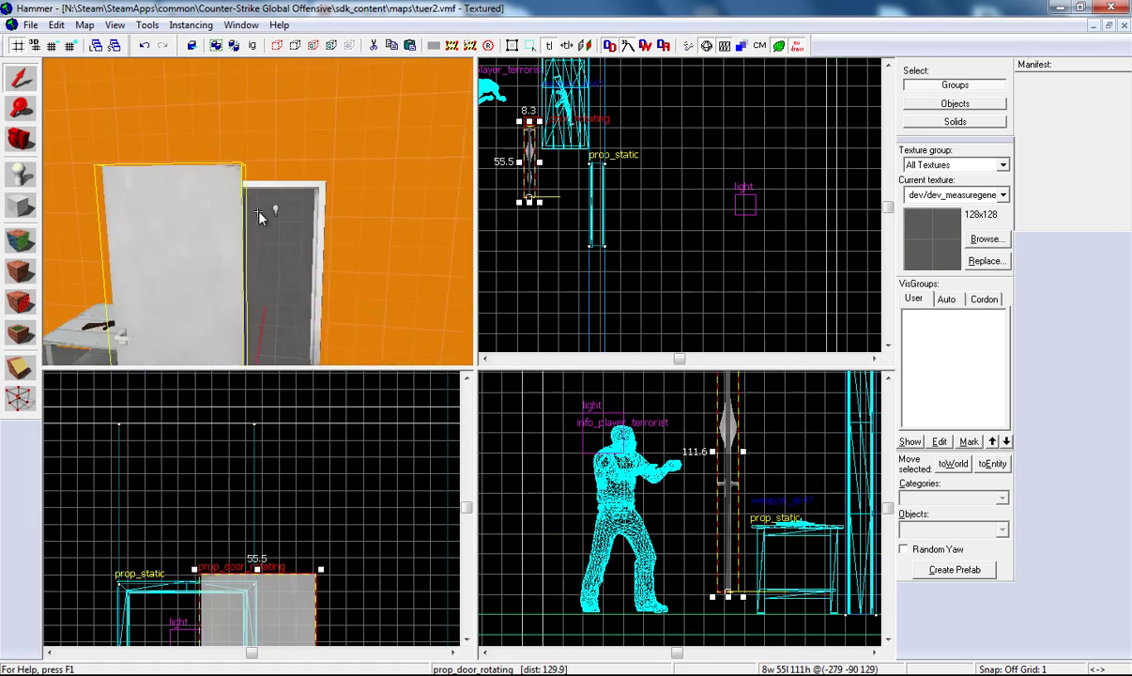
{"action": "key", "text": "d"}
{"action": "key", "text": "z"}
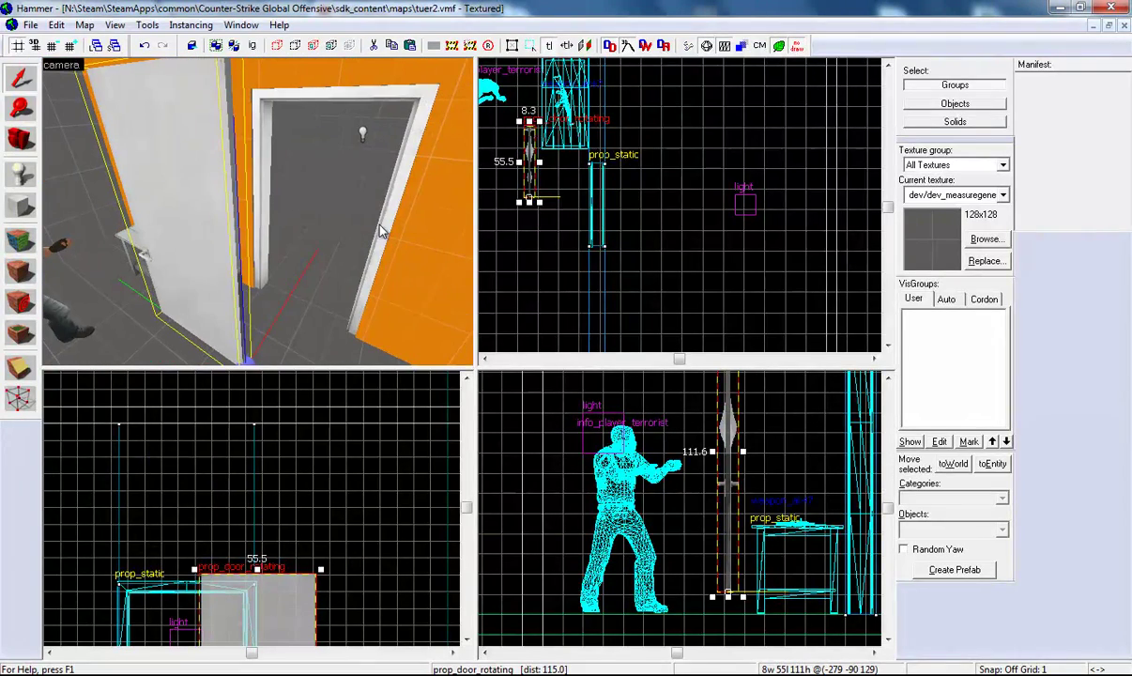
{"action": "scroll", "coordinate": [521, 197], "scroll_direction": "up", "scroll_amount": 1}
{"action": "scroll", "coordinate": [536, 197], "scroll_direction": "up", "scroll_amount": 4}
{"action": "left_click_drag", "start_coordinate": [536, 183], "coordinate": [704, 273]}
{"action": "scroll", "coordinate": [702, 335], "scroll_direction": "up", "scroll_amount": 3}
{"action": "scroll", "coordinate": [693, 269], "scroll_direction": "down", "scroll_amount": 4}
{"action": "scroll", "coordinate": [693, 291], "scroll_direction": "up", "scroll_amount": 5}
{"action": "left_click_drag", "start_coordinate": [696, 197], "coordinate": [696, 256]}
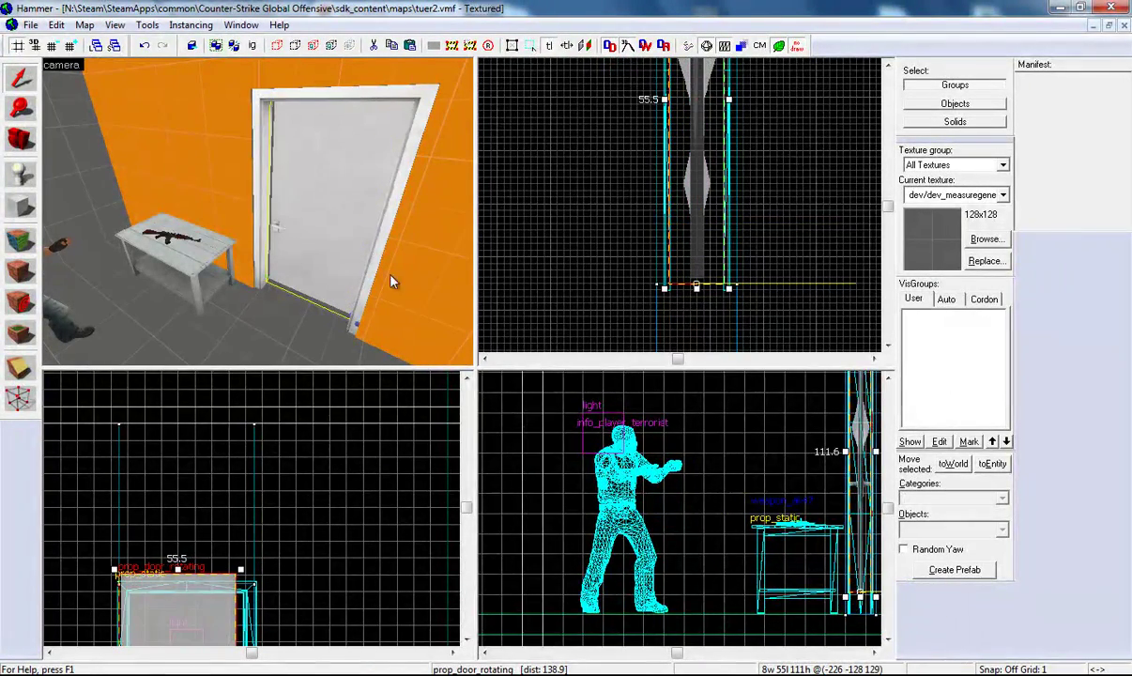
- Lower the prop_door_rotating door about 9 units so its bottom edge sits at the base of the door frame
{"action": "scroll", "coordinate": [608, 477], "scroll_direction": "down", "scroll_amount": 3}
{"action": "scroll", "coordinate": [794, 556], "scroll_direction": "up", "scroll_amount": 3}
{"action": "scroll", "coordinate": [794, 556], "scroll_direction": "up", "scroll_amount": 6}
{"action": "left_click_drag", "start_coordinate": [666, 440], "coordinate": [667, 507]}
{"action": "key", "text": "a"}
{"action": "key", "text": "w"}
{"action": "key", "text": "z"}
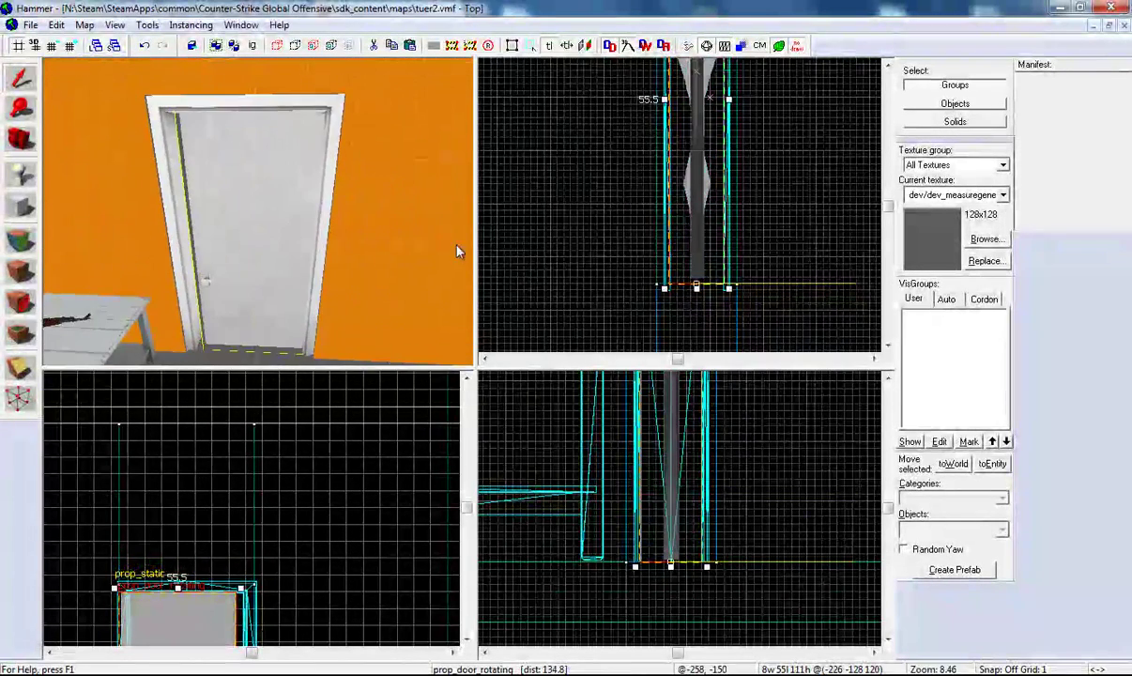
- Shift the door about 3 units sideways to centre it across the frame's width, and clear the selection
{"action": "left_click_drag", "start_coordinate": [701, 217], "coordinate": [695, 222]}
{"action": "key", "text": "w"}
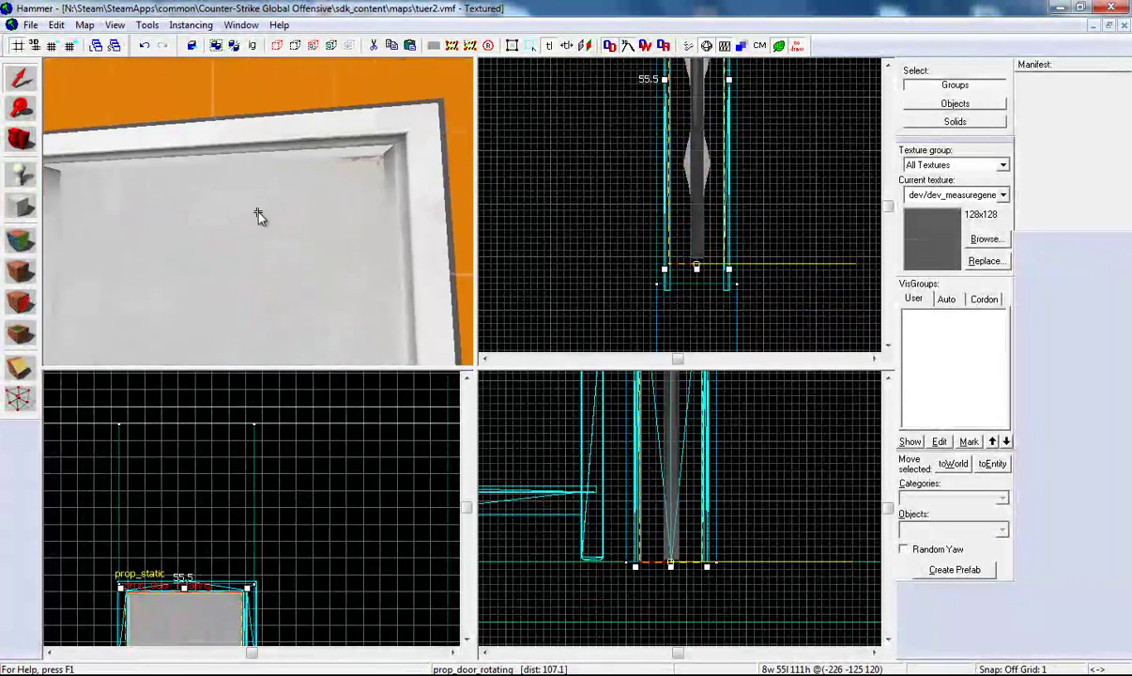
{"action": "key", "text": "s"}
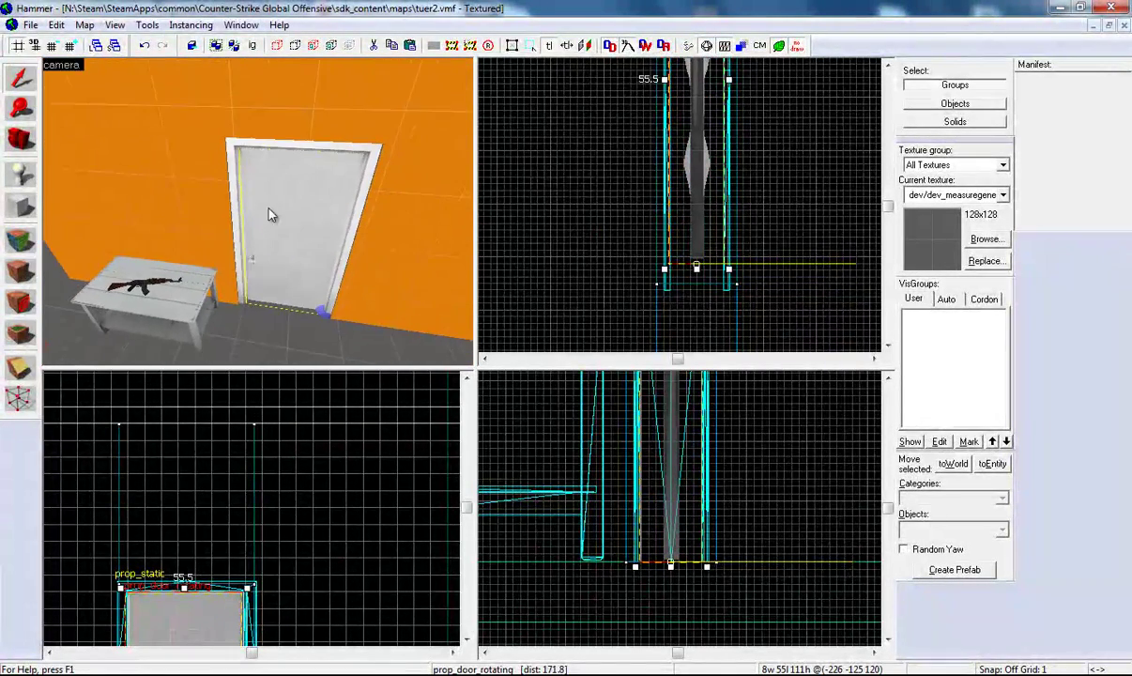
{"action": "left_click", "coordinate": [609, 232]}
{"action": "key", "text": "a"}
{"action": "key", "text": "s"}
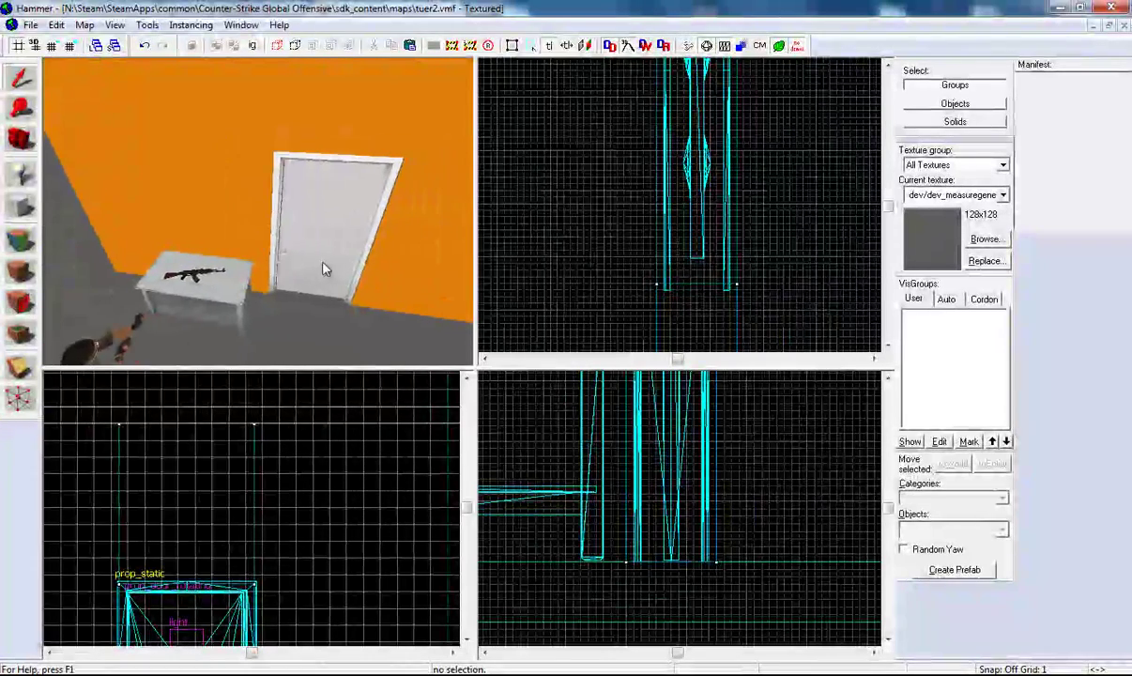
- Compile and run the tuer2 map in Counter-Strike: Global Offensive, and join the Terrorists team
{"action": "left_click", "coordinate": [31, 24]}
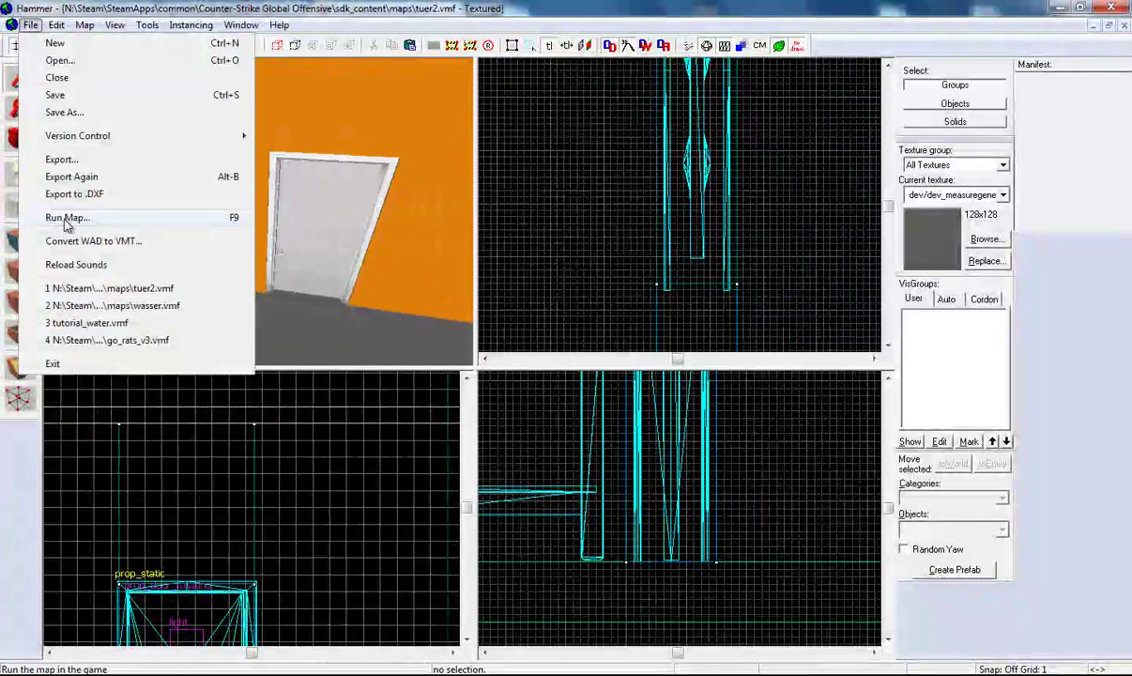
{"action": "left_click", "coordinate": [66, 219]}
{"action": "left_click", "coordinate": [598, 494]}
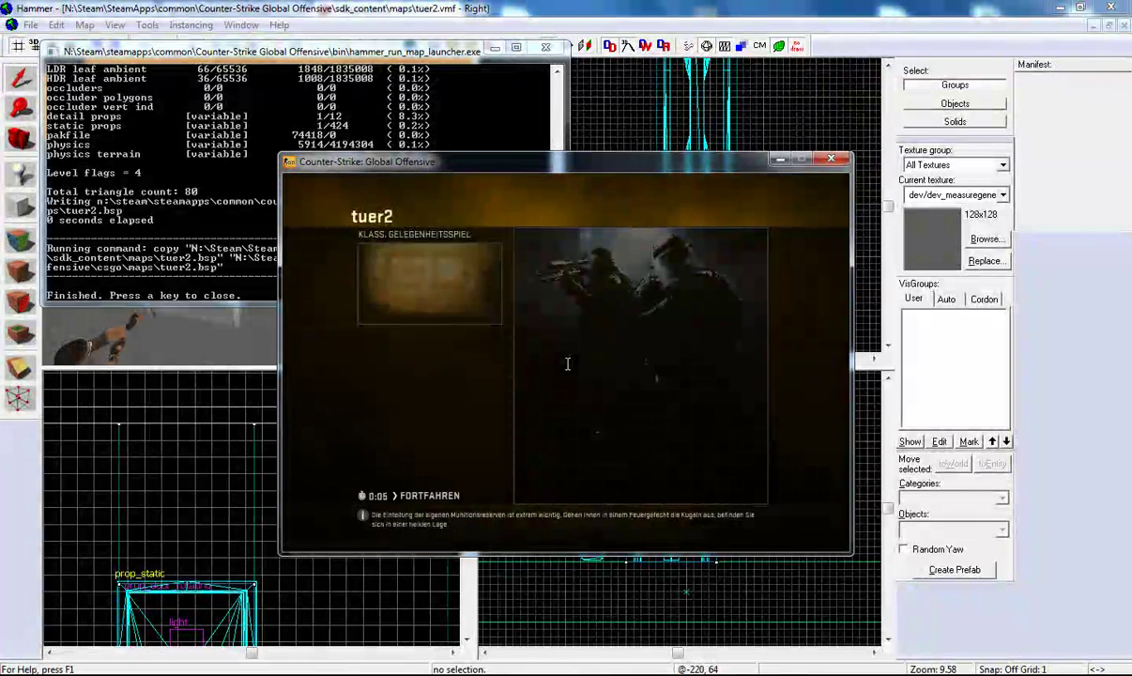
{"action": "left_click", "coordinate": [473, 497]}
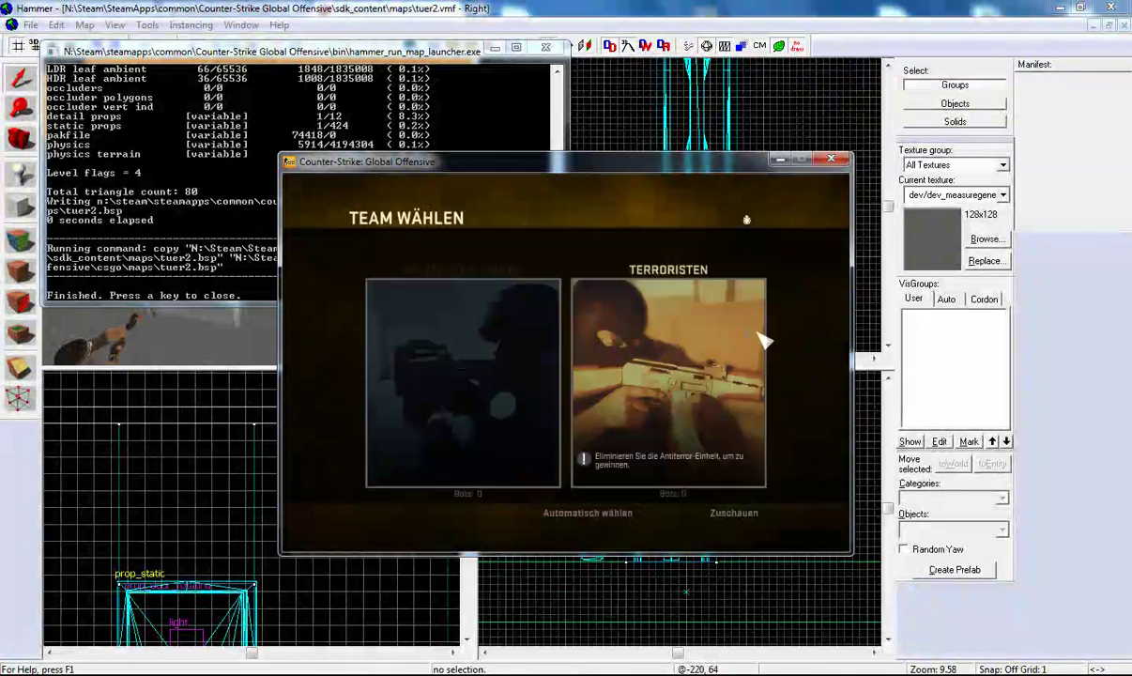
{"action": "left_click", "coordinate": [733, 379]}
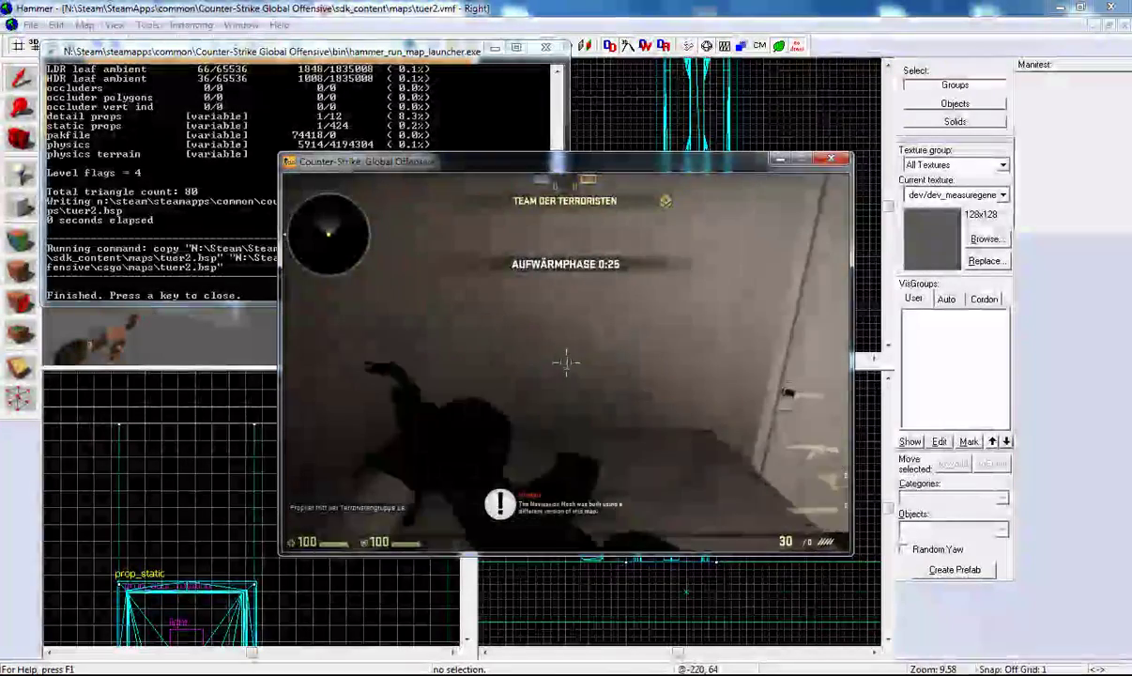
- Test the door in the game by shooting at it and inspecting it up close, and return to Hammer
{"action": "left_click_drag", "start_coordinate": [566, 361], "coordinate": [566, 361]}
{"action": "key", "text": "w"}
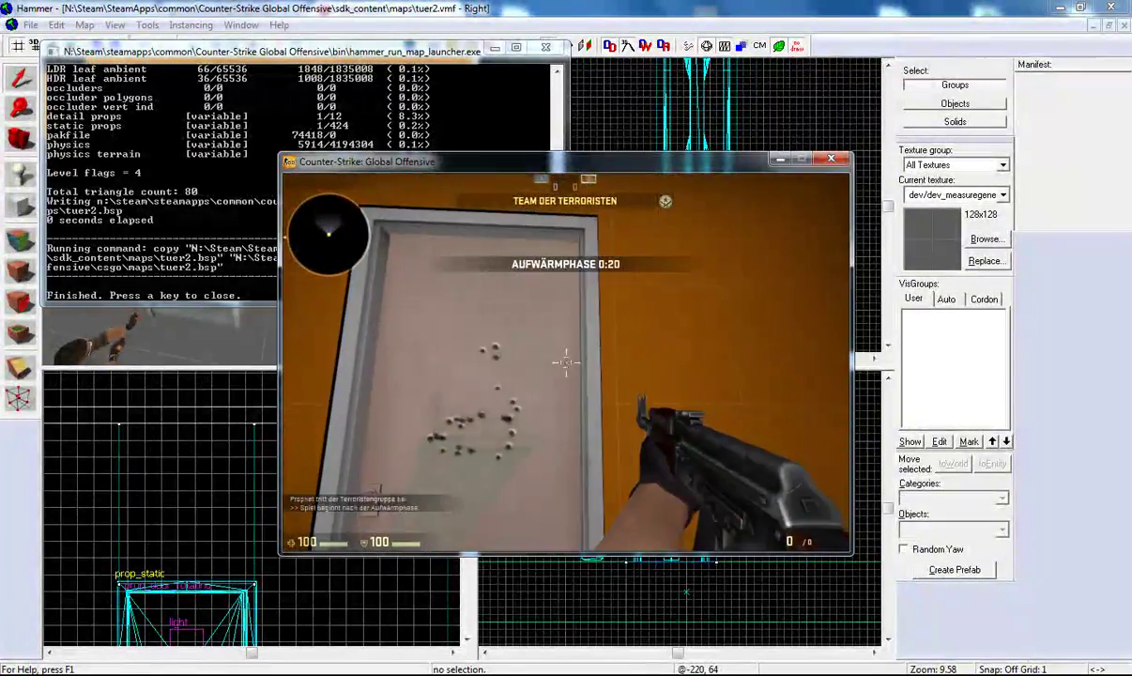
{"action": "key", "text": "w"}
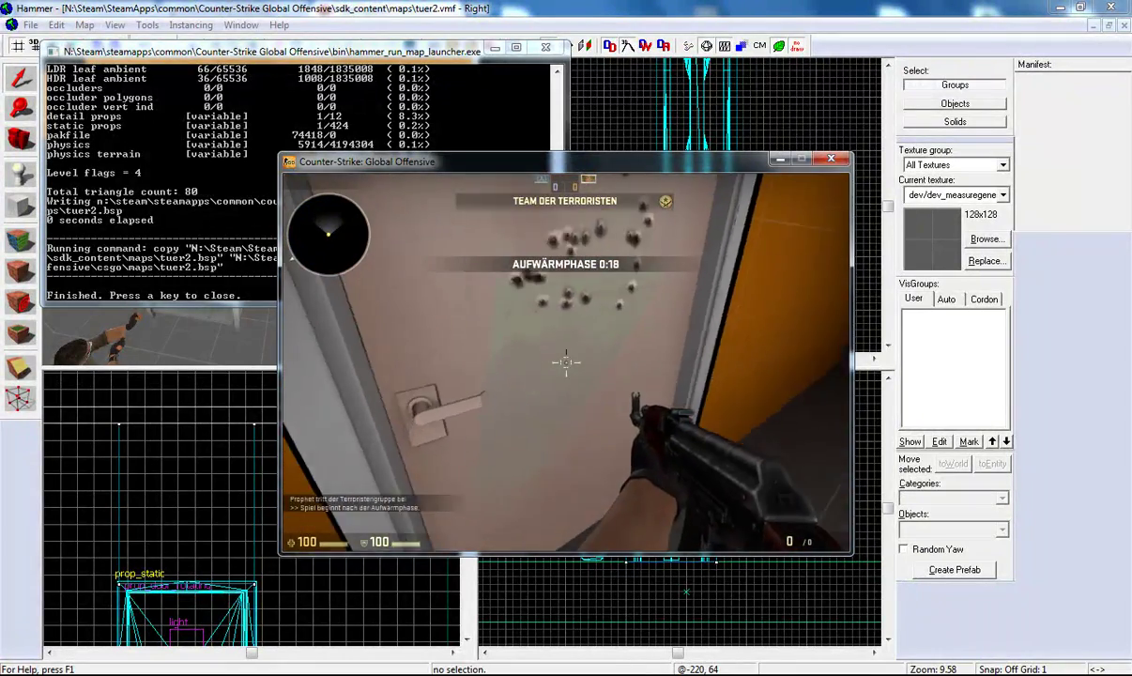
{"action": "key", "text": "Escape"}
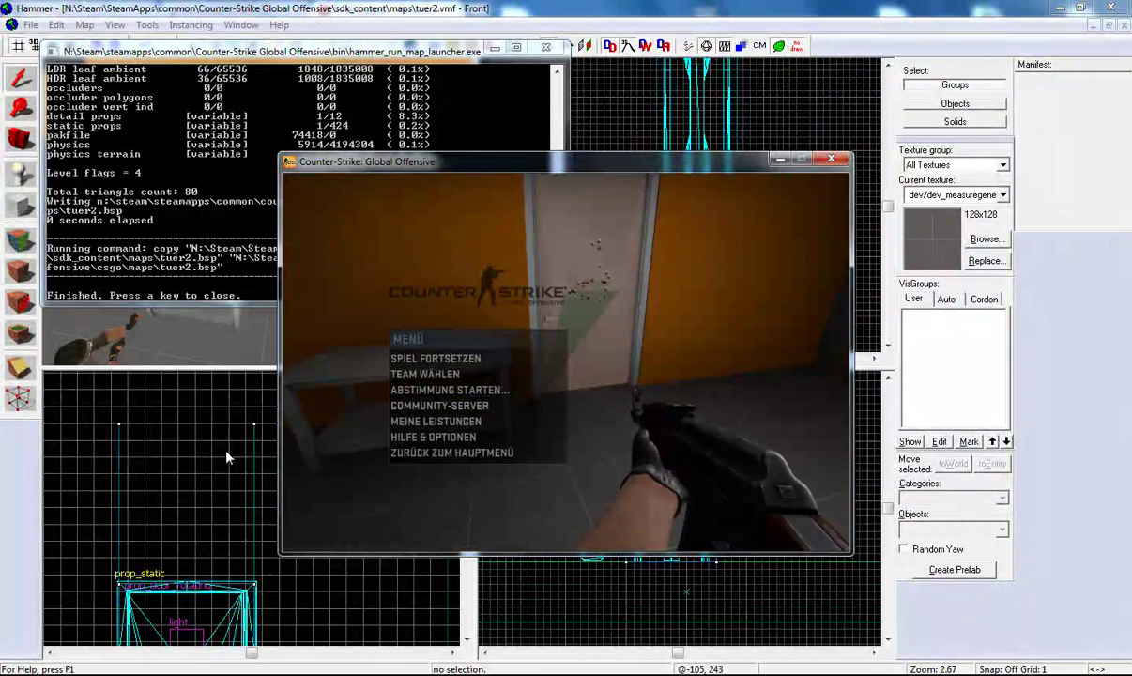
{"action": "left_click", "coordinate": [230, 453]}
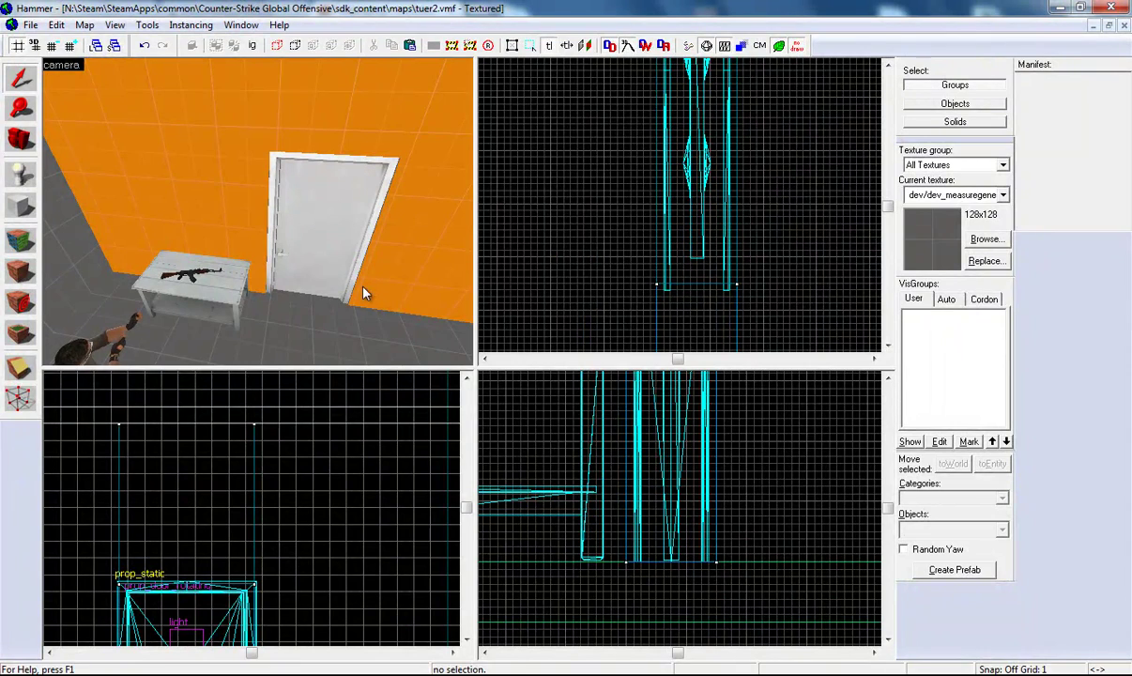
- Enable the Start Breakable flag on the prop_door_rotating entity, apply it and close the object properties
{"action": "double_click", "coordinate": [344, 235]}
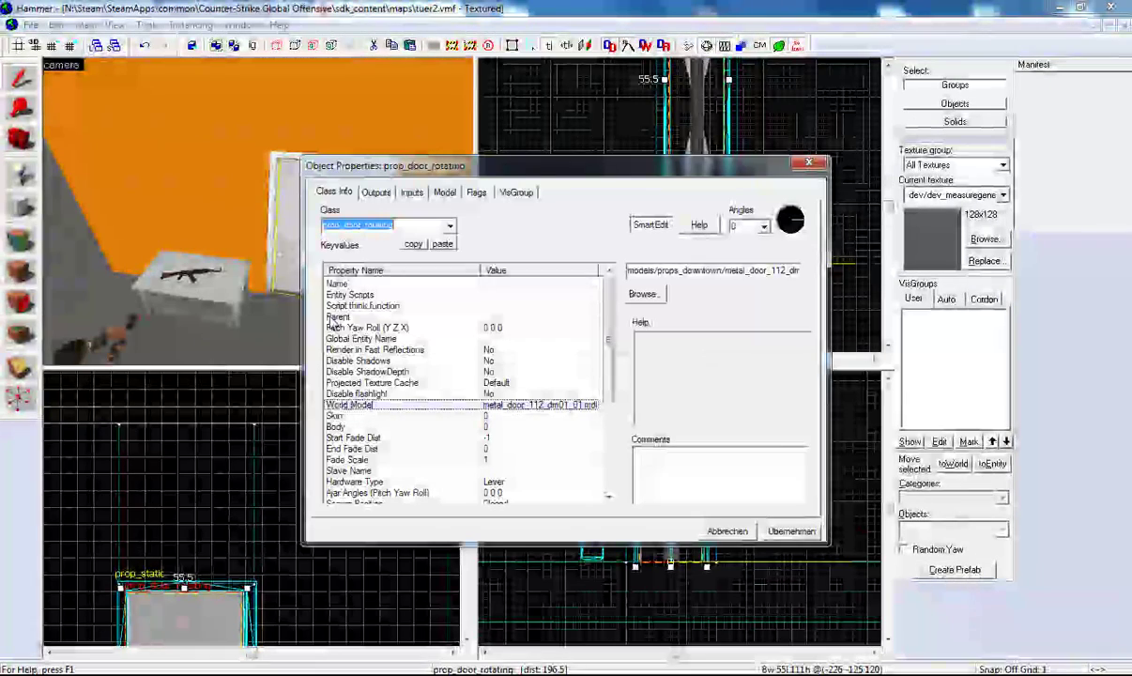
{"action": "left_click_drag", "start_coordinate": [394, 169], "coordinate": [444, 210]}
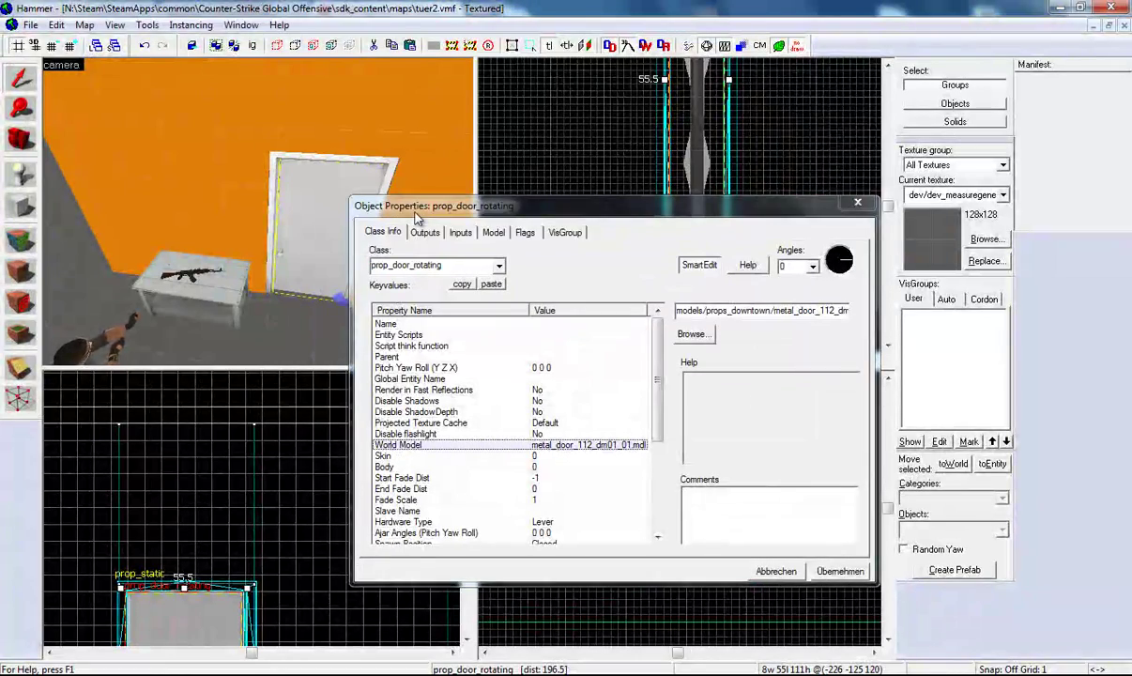
{"action": "left_click", "coordinate": [525, 233]}
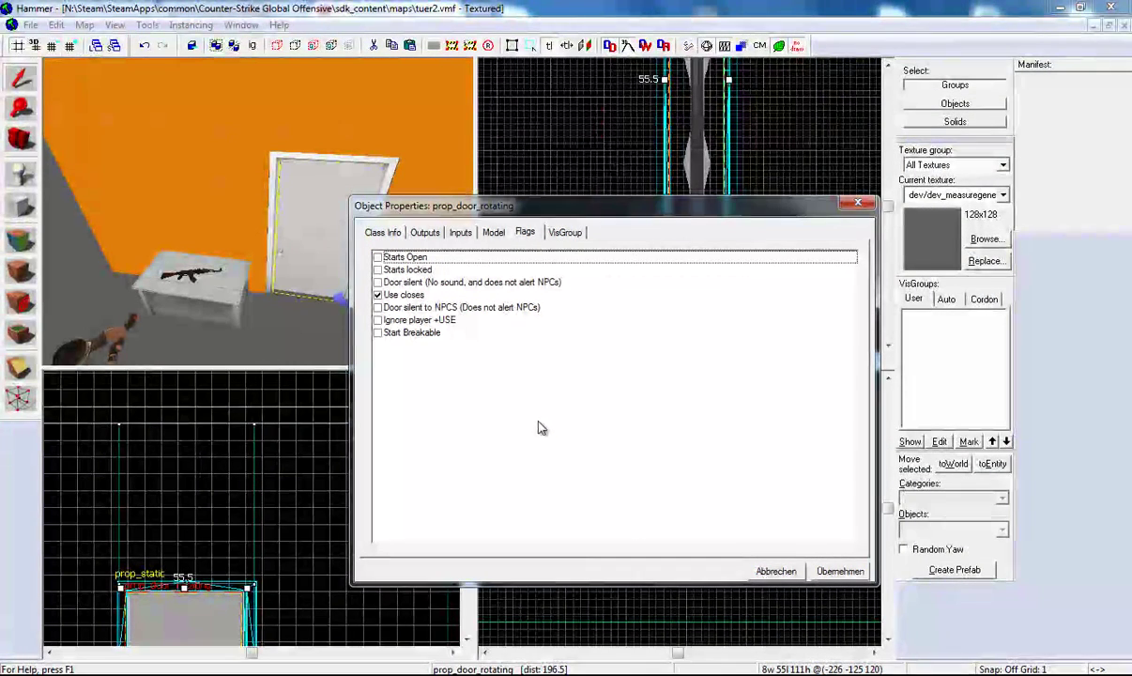
{"action": "left_click", "coordinate": [379, 333]}
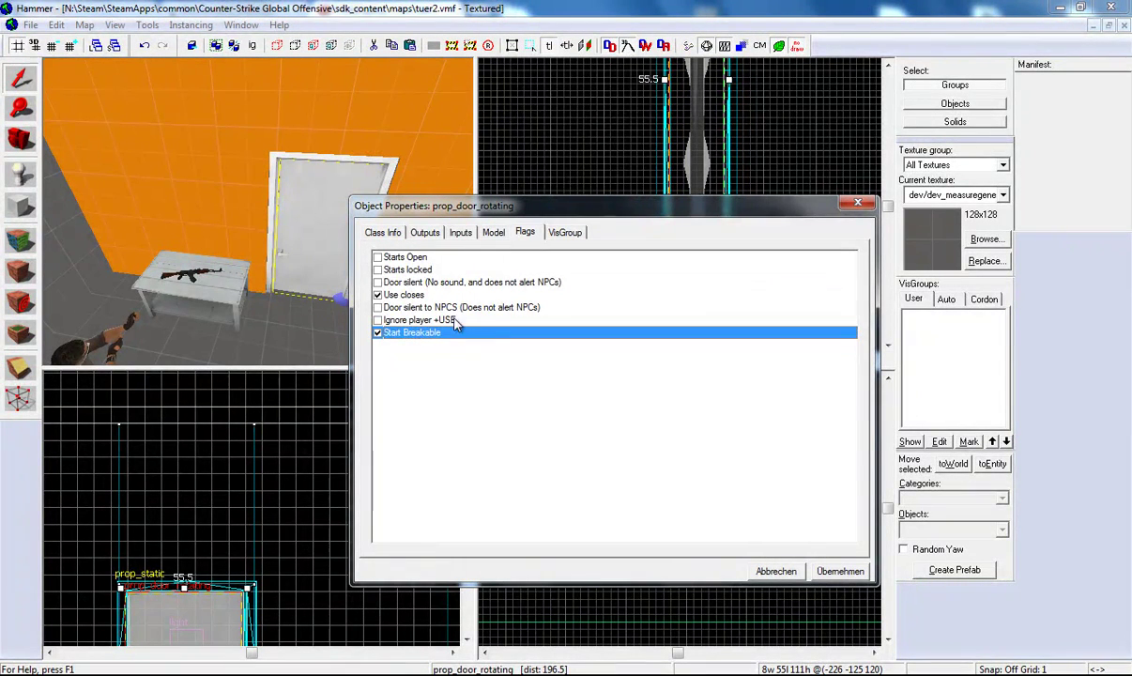
{"action": "left_click", "coordinate": [394, 236]}
{"action": "mouse_move", "coordinate": [663, 363]}
{"action": "left_mouse_down"}
{"action": "mouse_move", "coordinate": [664, 383]}
{"action": "mouse_move", "coordinate": [661, 351]}
{"action": "left_mouse_up"}
{"action": "left_click", "coordinate": [525, 232]}
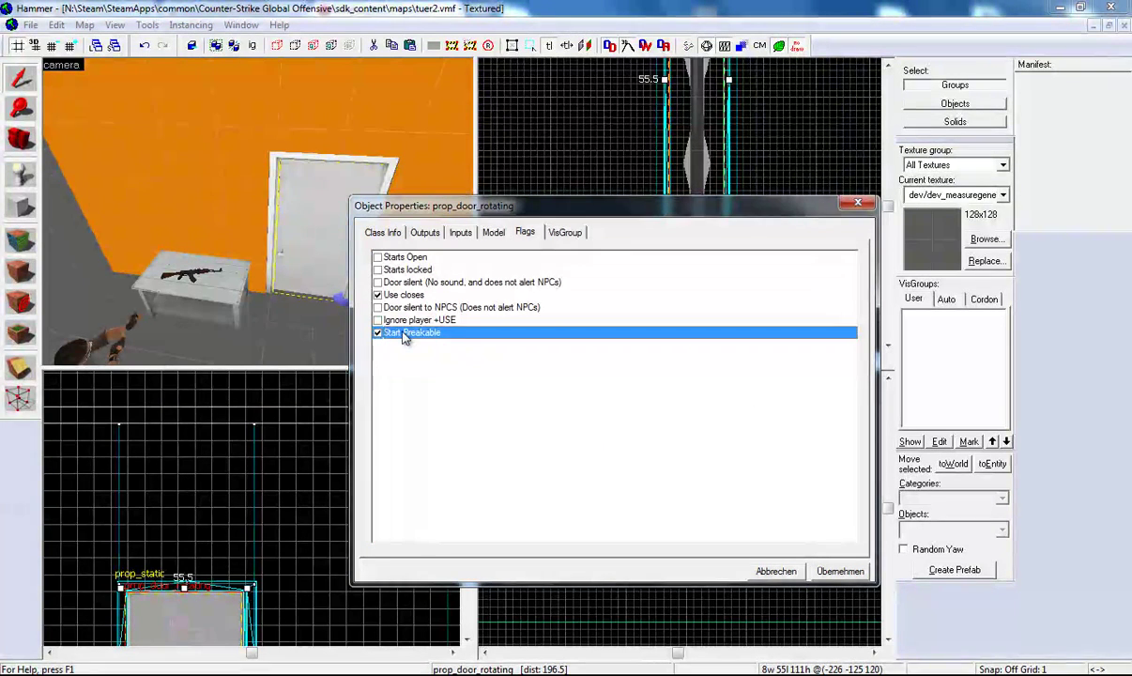
{"action": "left_click", "coordinate": [840, 571]}
{"action": "left_click", "coordinate": [857, 202]}
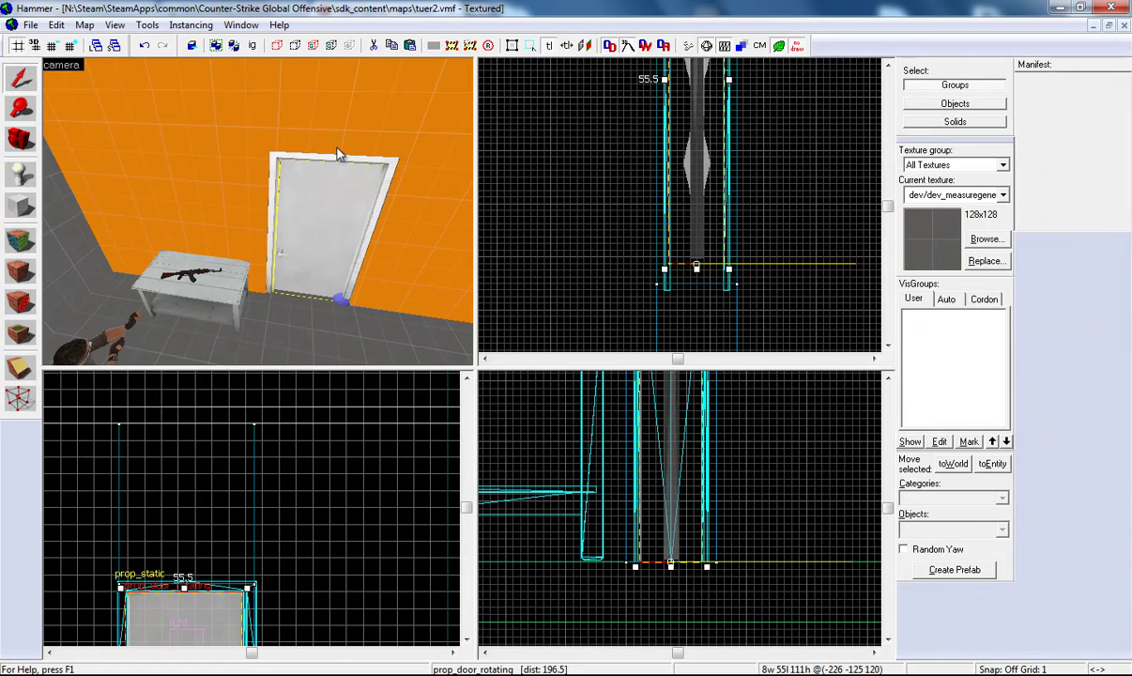
- Save the map, compile it again and reload it in Counter-Strike: Global Offensive
{"action": "left_click", "coordinate": [30, 24]}
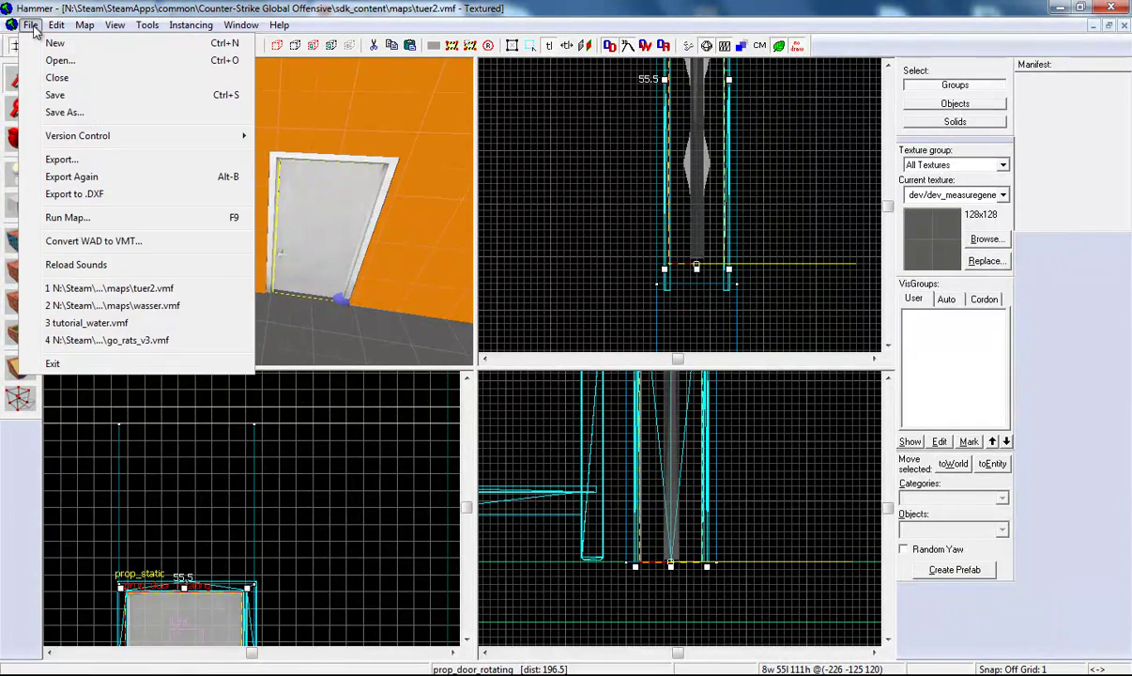
{"action": "left_click", "coordinate": [75, 96]}
{"action": "left_click", "coordinate": [35, 23]}
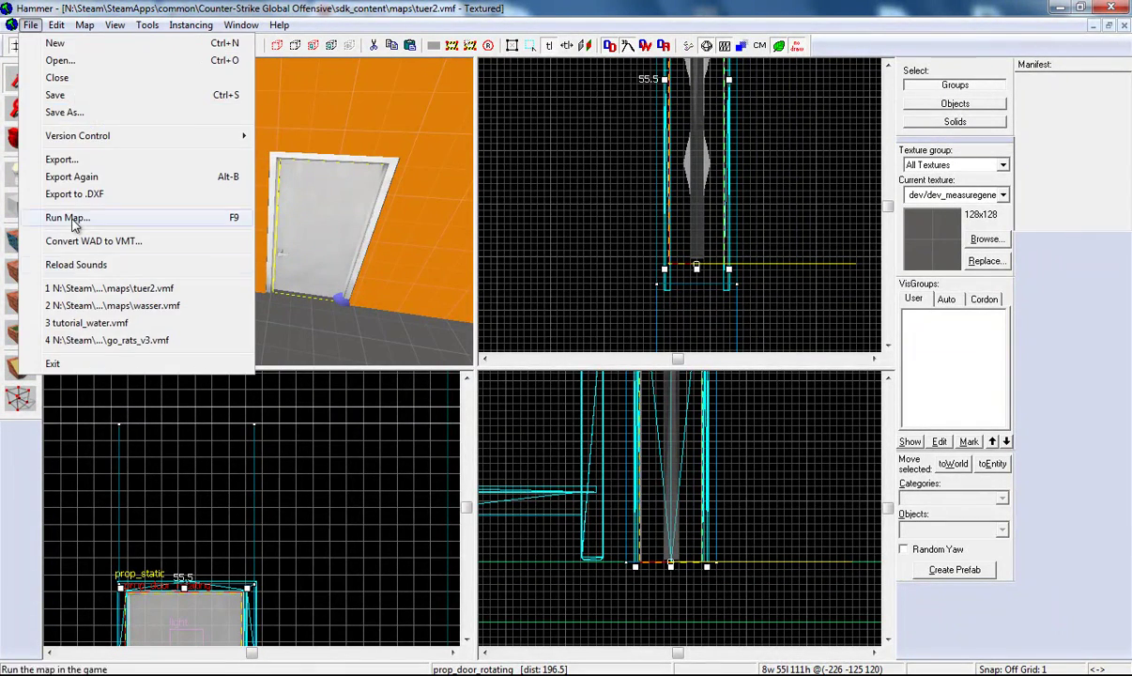
{"action": "left_click", "coordinate": [68, 218]}
{"action": "left_click", "coordinate": [572, 487]}
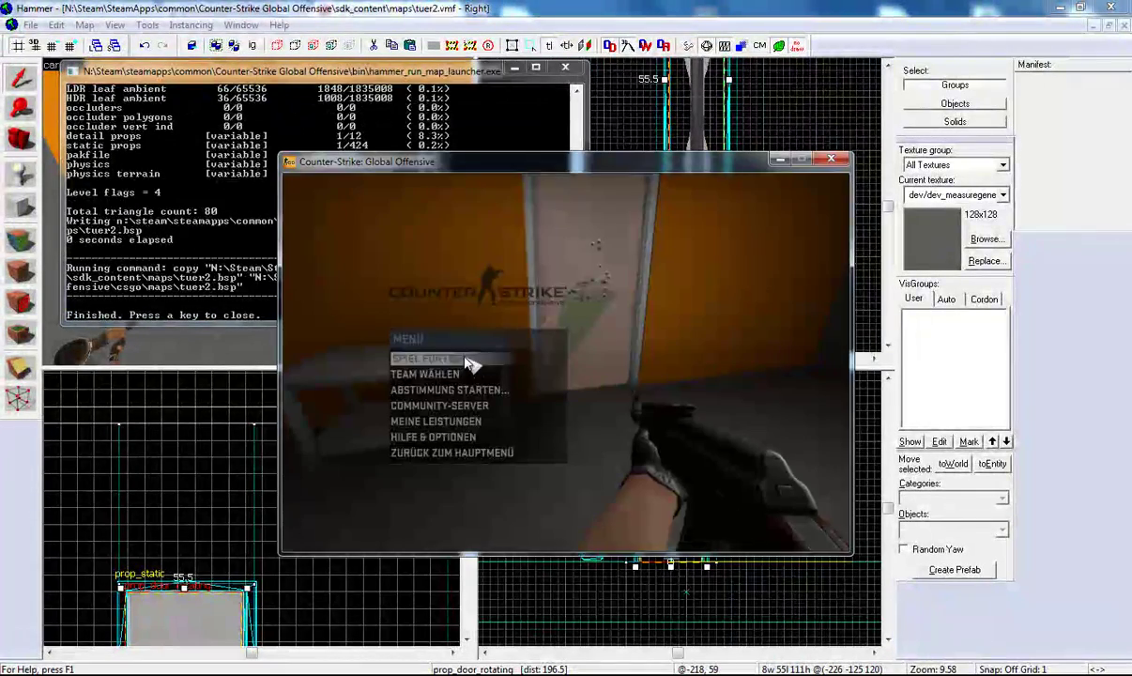
{"action": "key", "text": "Return"}
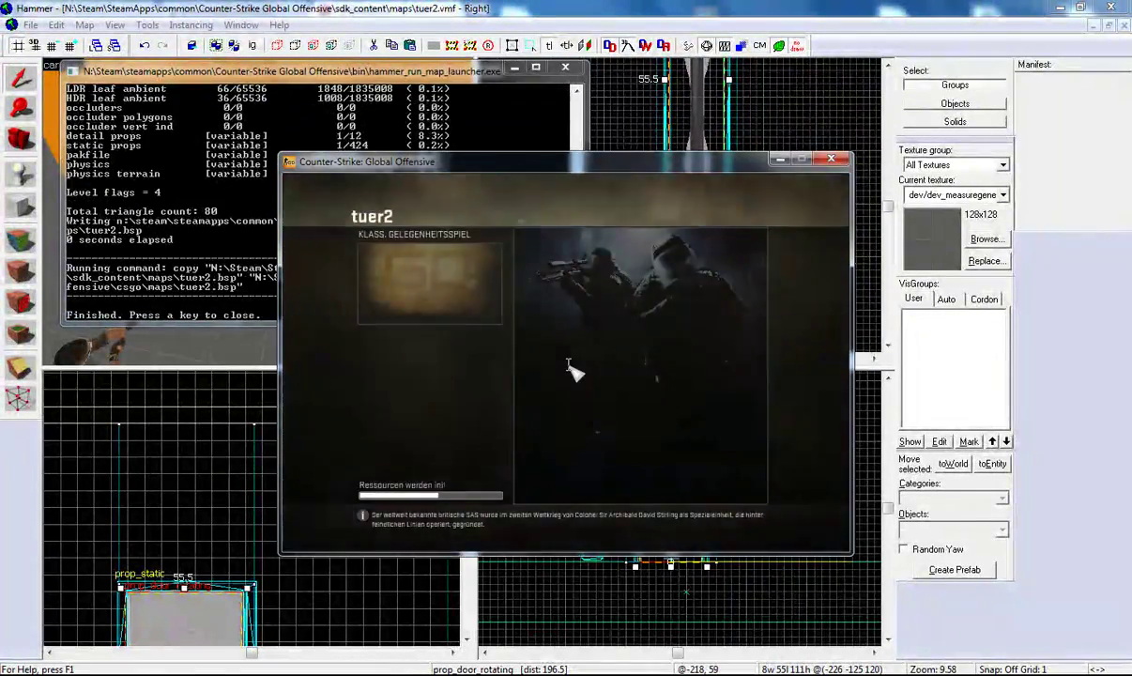